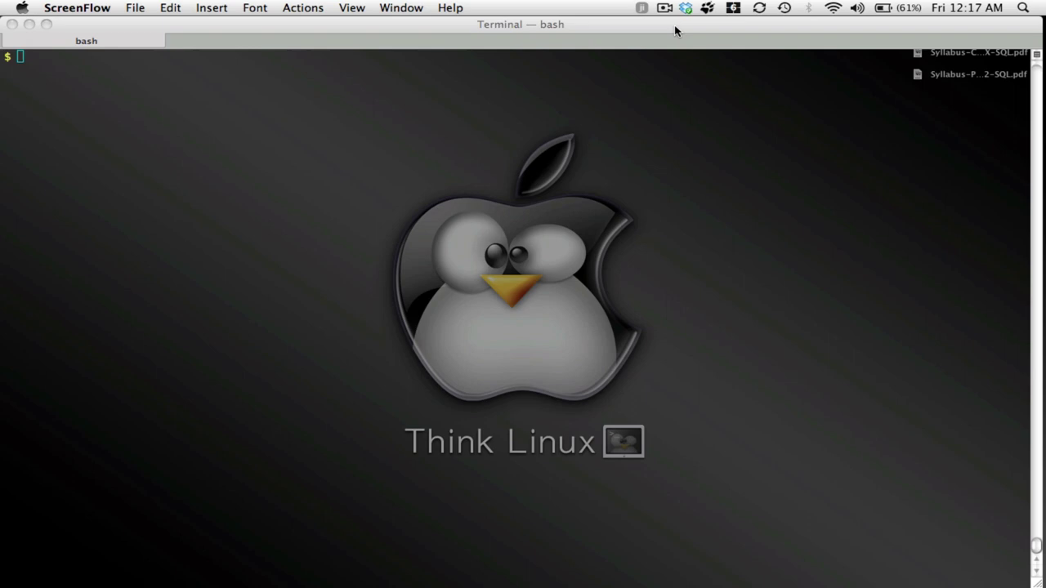
List the four .dat files in the working folder with ls.
left_click(507, 181)
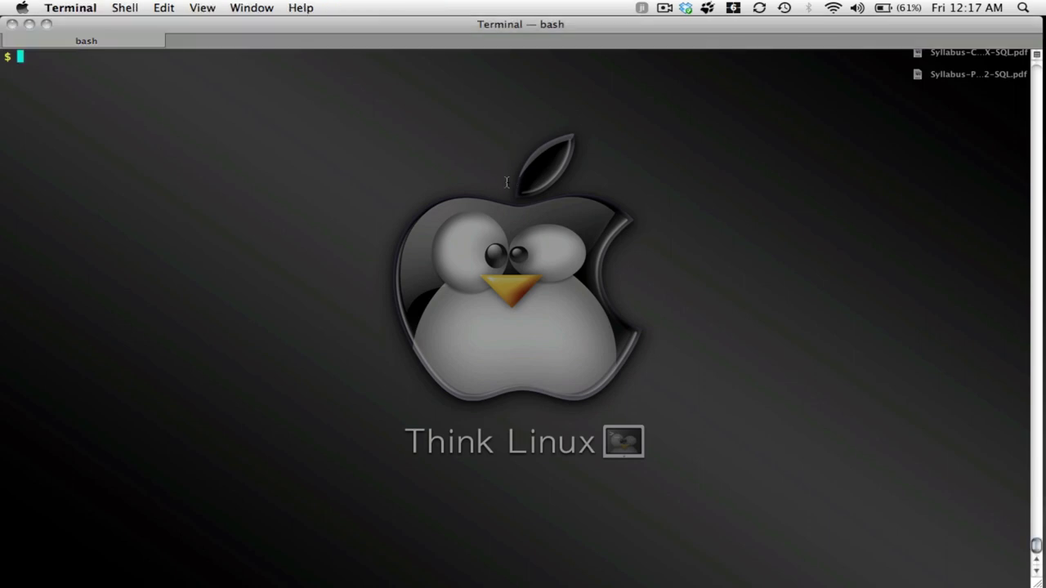
type("ls")
key("Return")
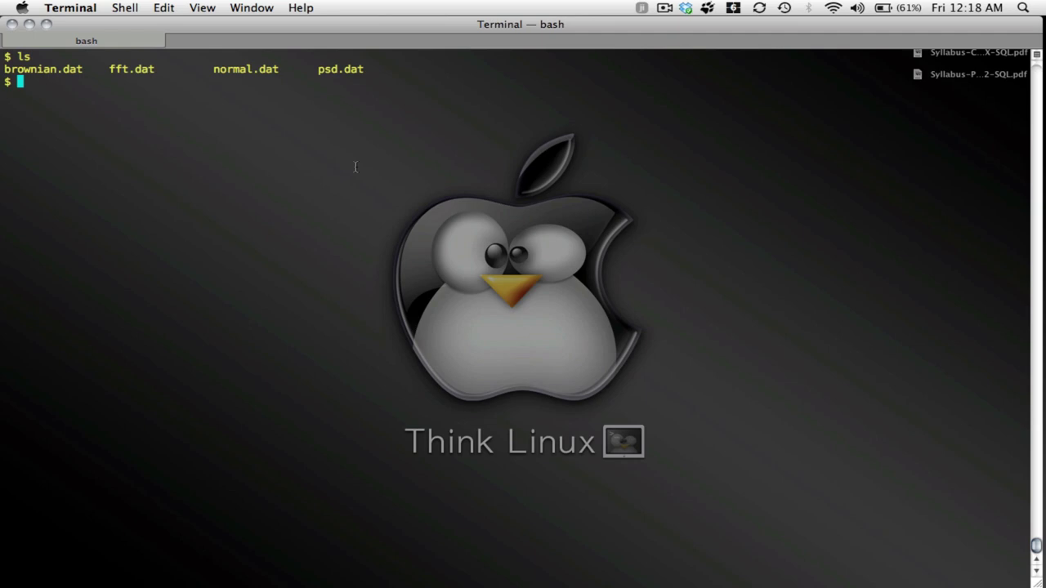
Show the first ten lines of brownian.dat and normal.dat with head.
type("head brownian.dat")
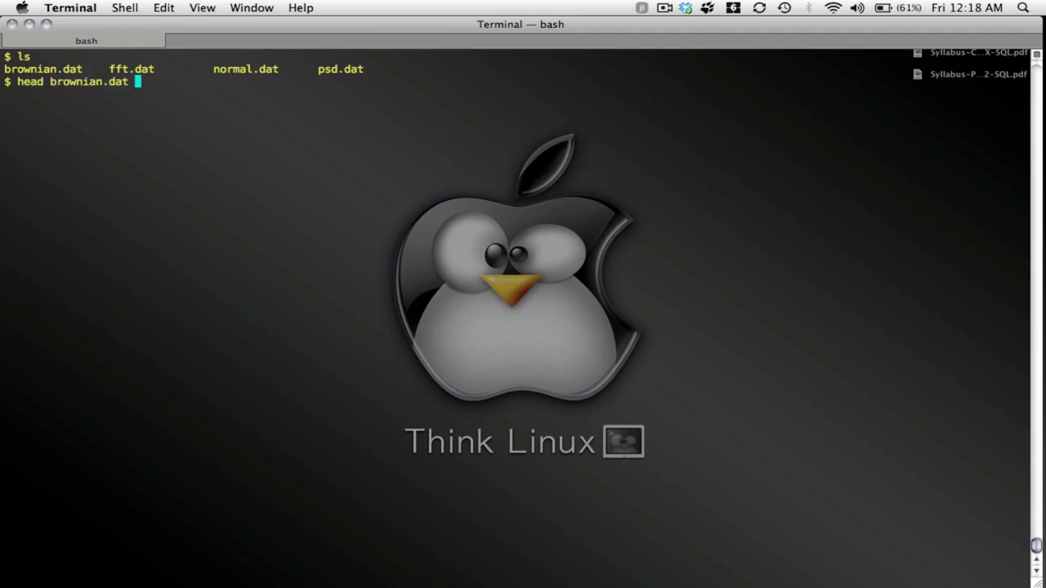
key("Return")
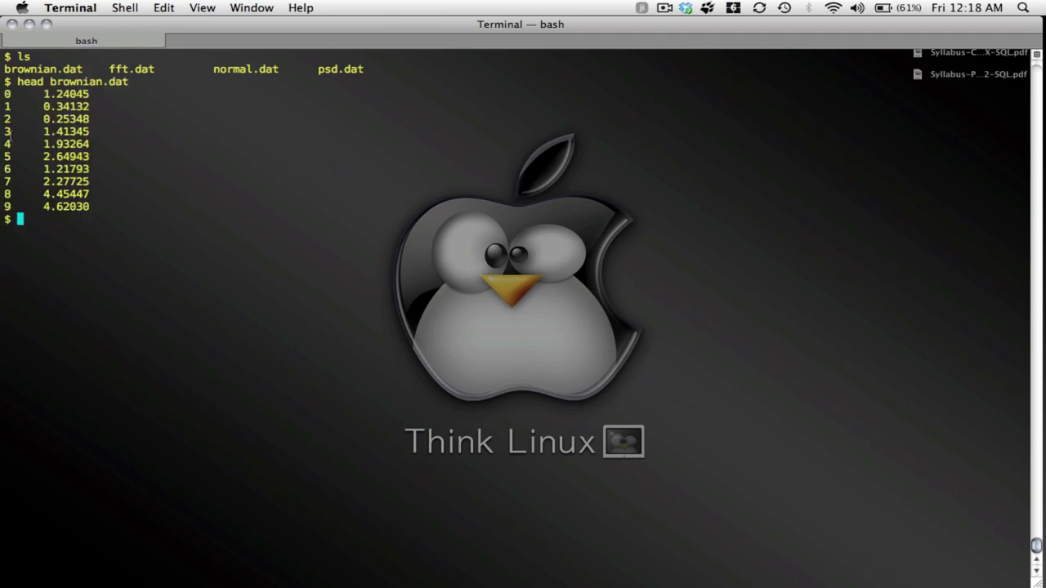
type("head normal.dat")
key("Return")
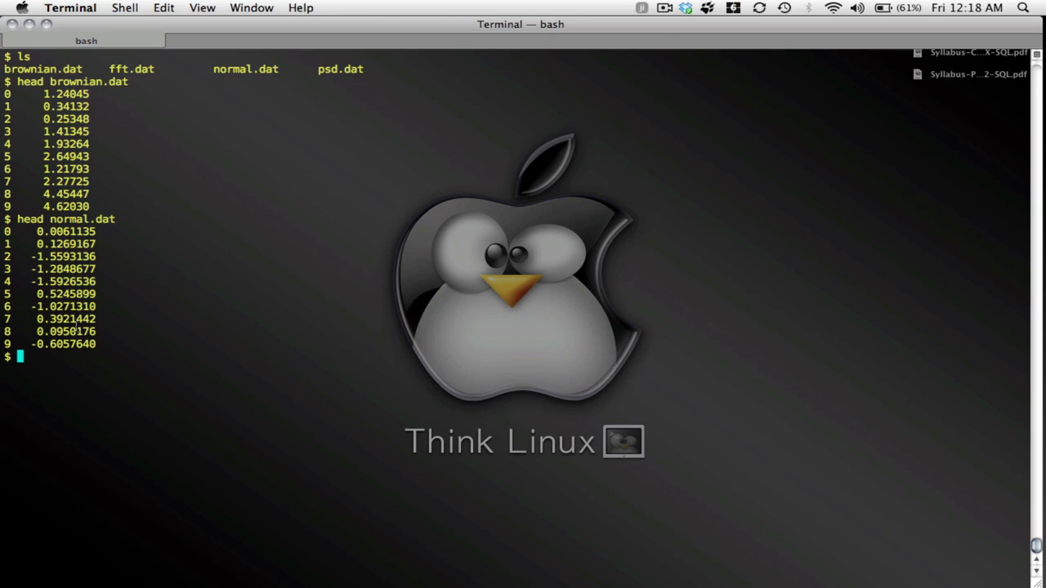
Launch gnuplot 4.4 from bash and print a few blank prompts.
type("gnuplt")
key("BackSpace")
type("ot")
key("Return")
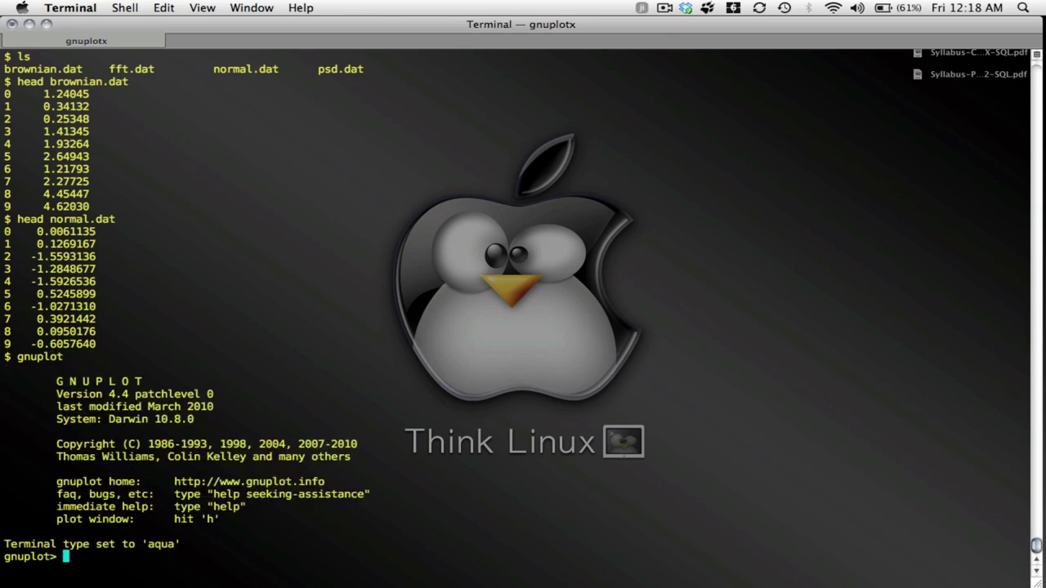
key("Return")
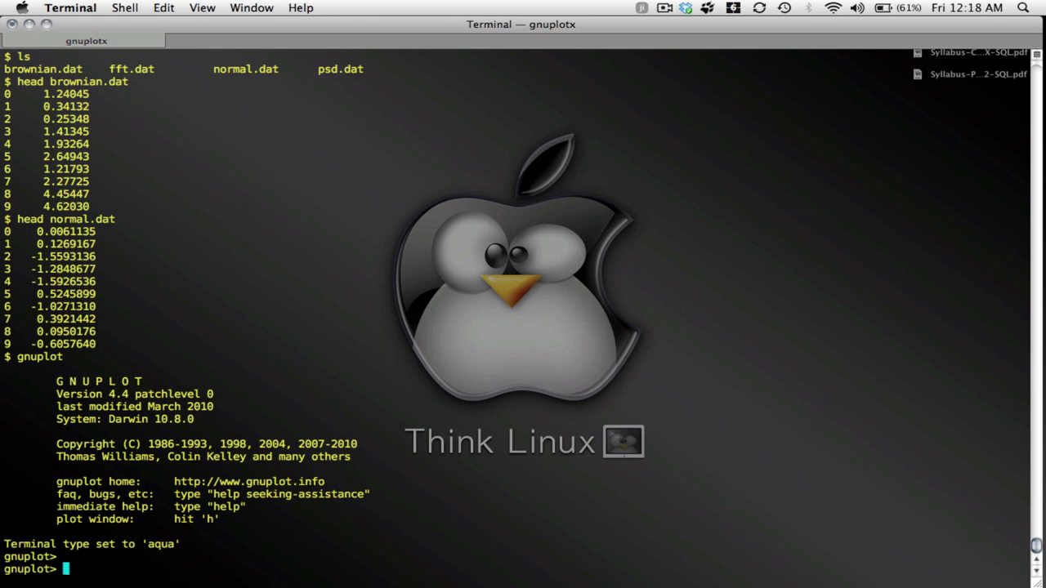
key("Return")
key("Return")
key("Return")
key("Return")
key("Return")
key("Return")
key("Return")
key("Return")
key("Return")
key("Return")
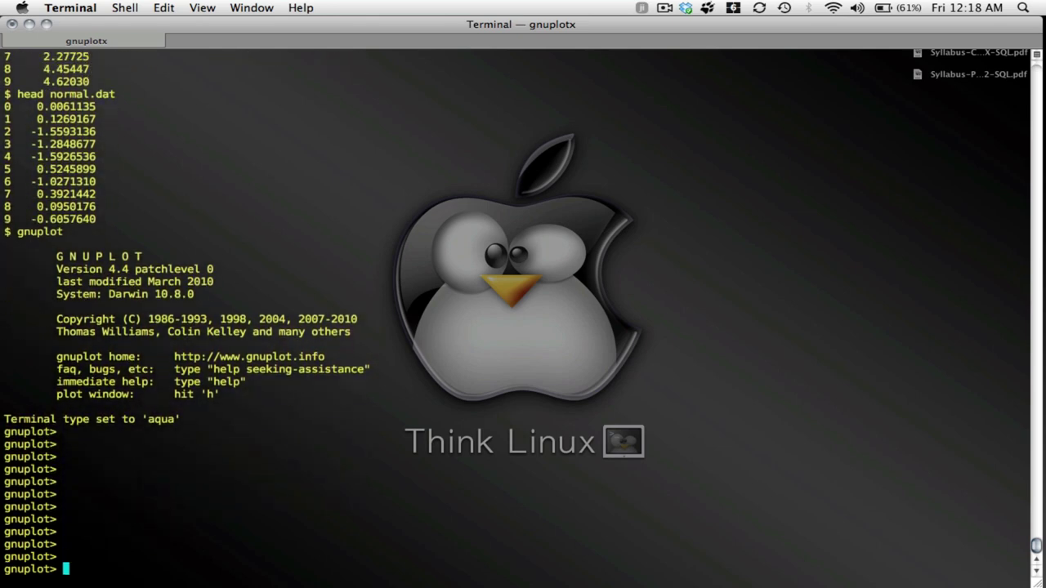
key("Return")
key("Return")
key("Return")
key("Return")
key("Return")
key("Return")
key("Return")
key("Return")
key("Return")
key("Return")
key("Return")
key("Return")
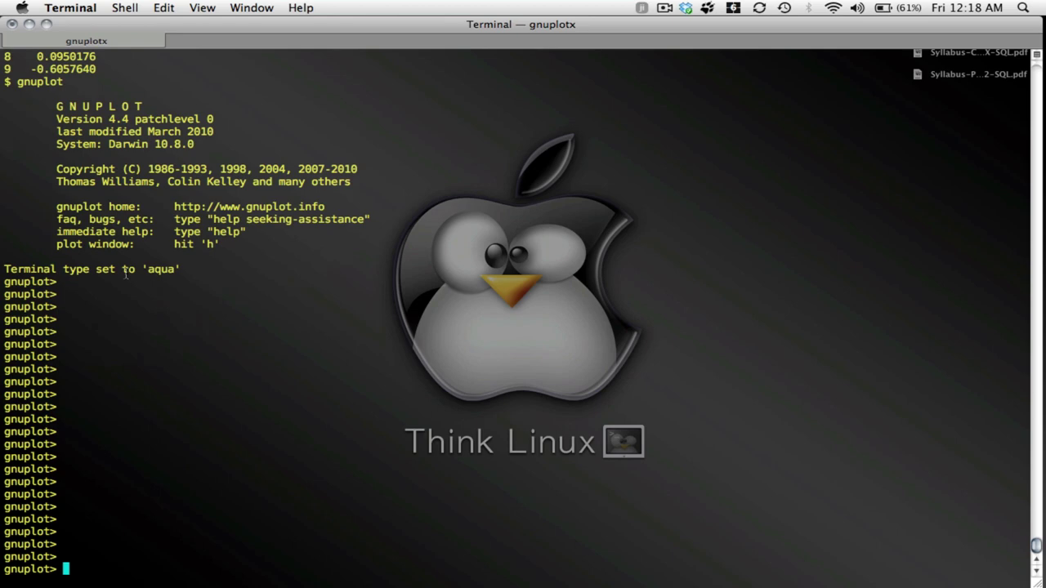
Set the terminal to wxt enhanced and enter plot 'brownian.dat','normal.dat' at the prompt.
type("set term wxt e")
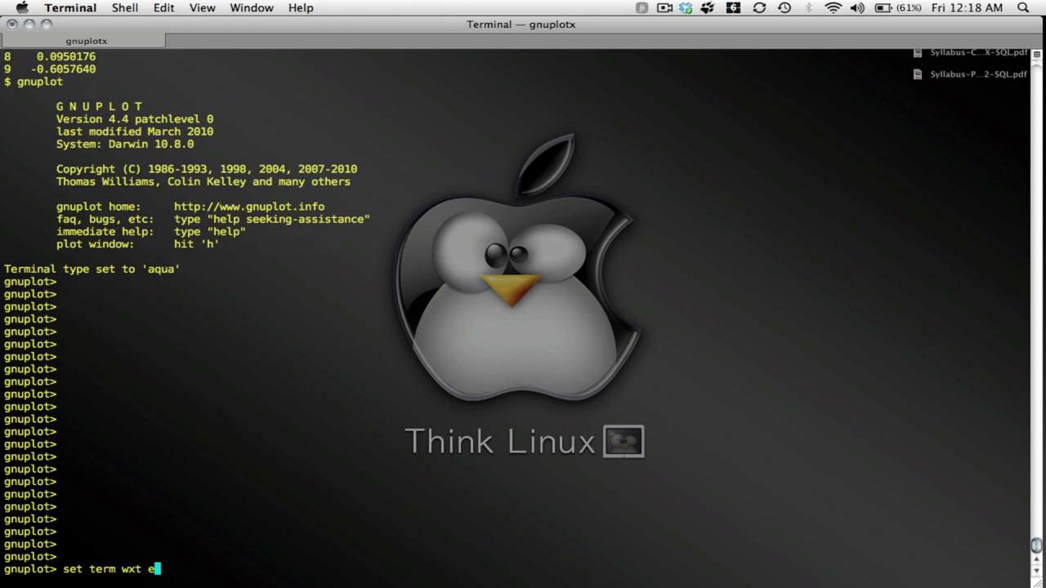
type("nhana")
type("ed")
key("Return")
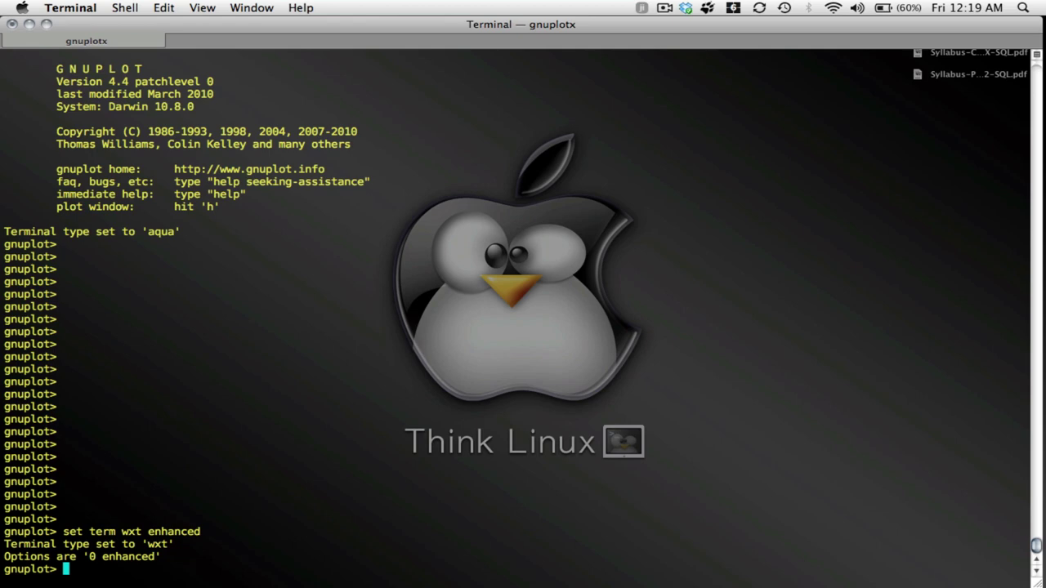
type("plot 'brownian.")
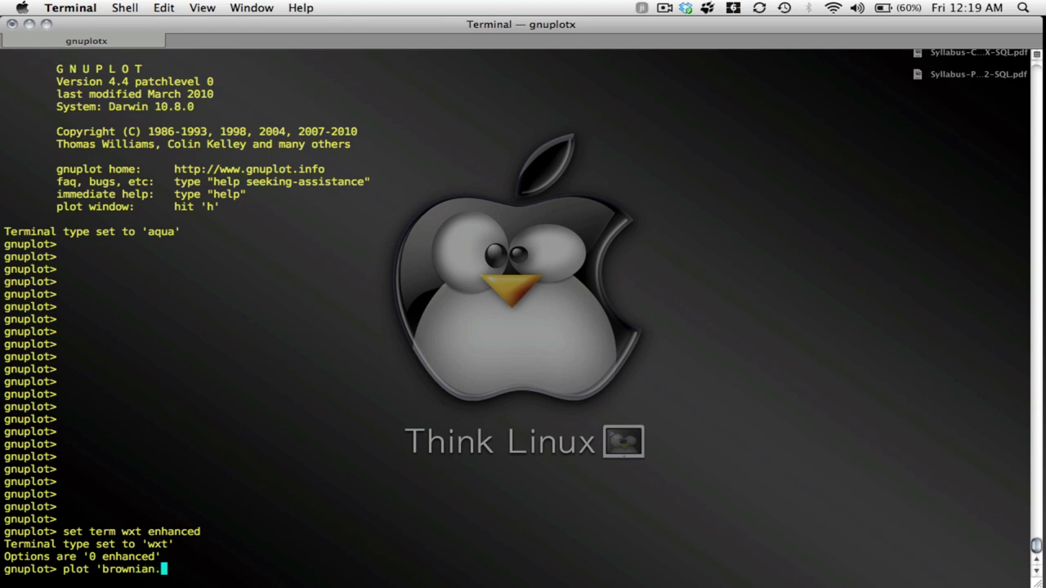
type("dat',")
type("norm")
key("BackSpace")
key("BackSpace")
key("BackSpace")
key("BackSpace")
type("'normal.dat'")
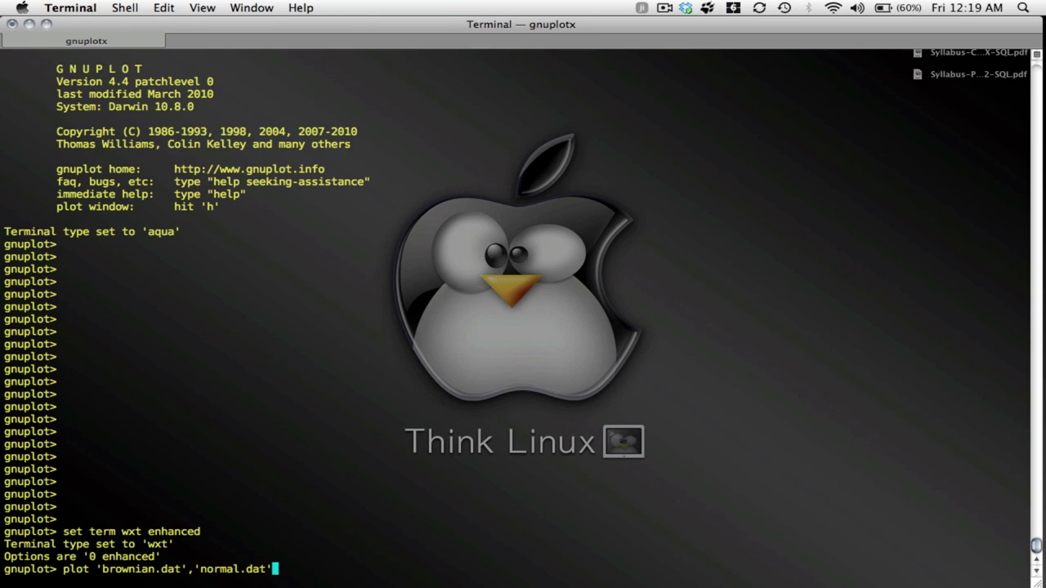
Plot brownian.dat and normal.dat, then move the plot window to the right side.
key("Return")
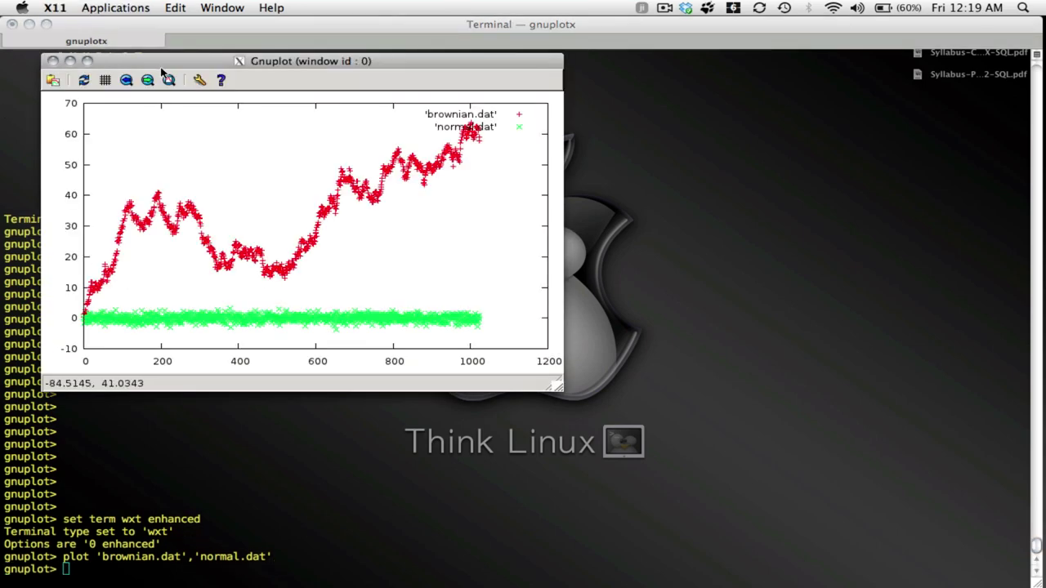
left_click_drag(168, 69, 581, 96)
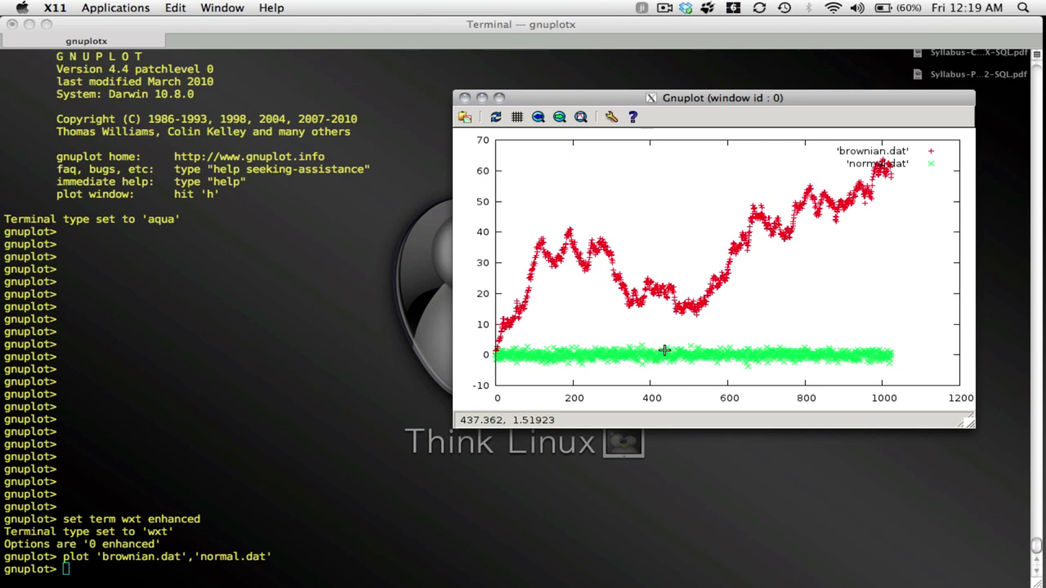
Replot with normal.dat drawn in black using lc rgb 'black'.
left_click(328, 349)
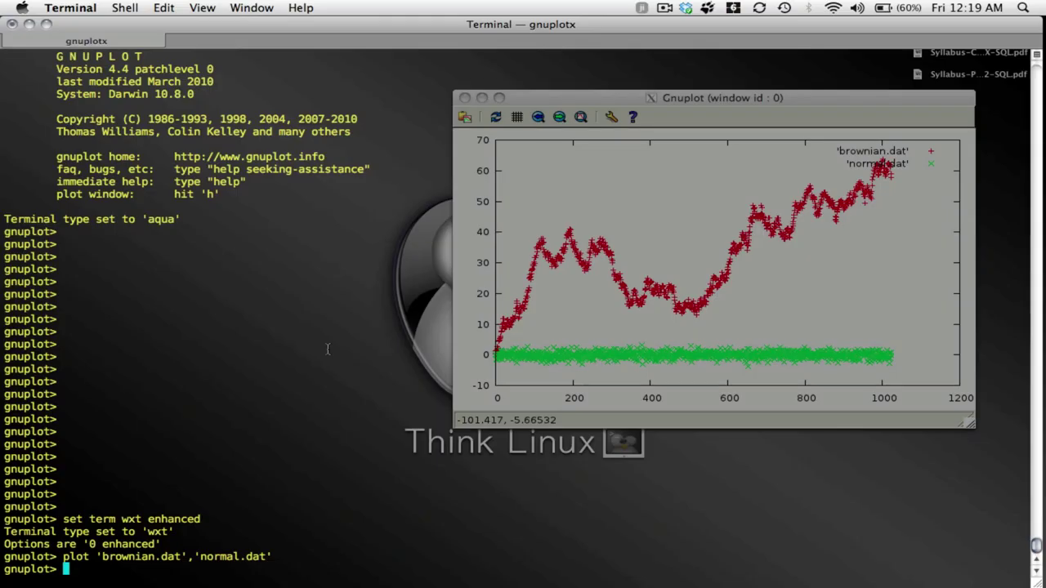
key("Up")
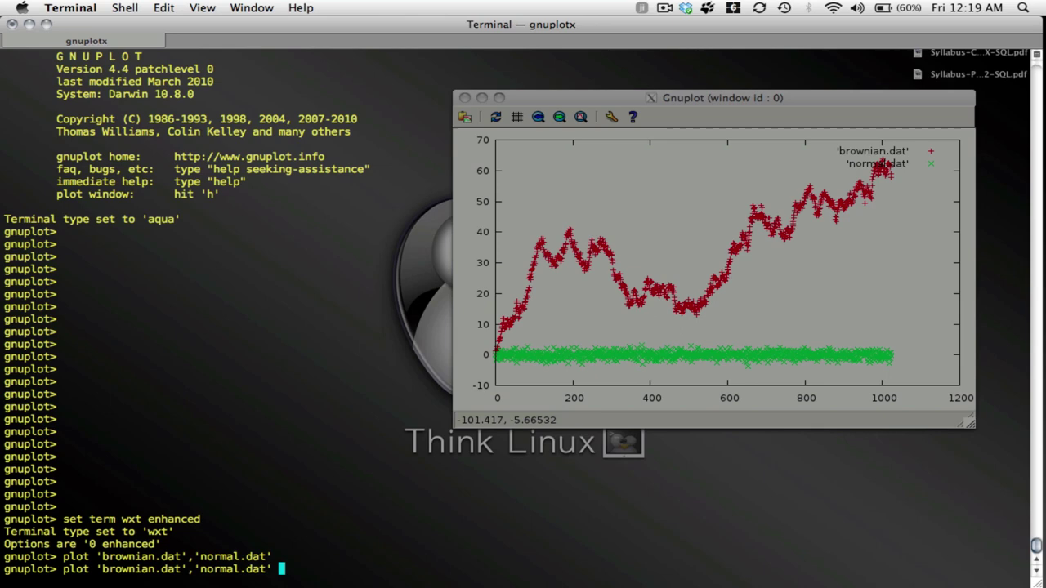
type("lc")
type("rgb 'black'")
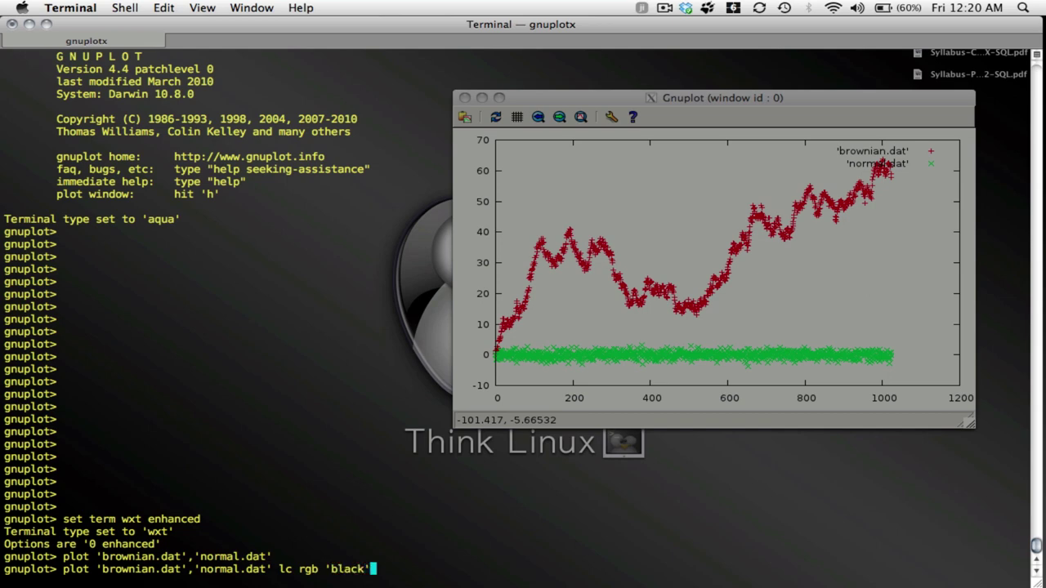
key("Return")
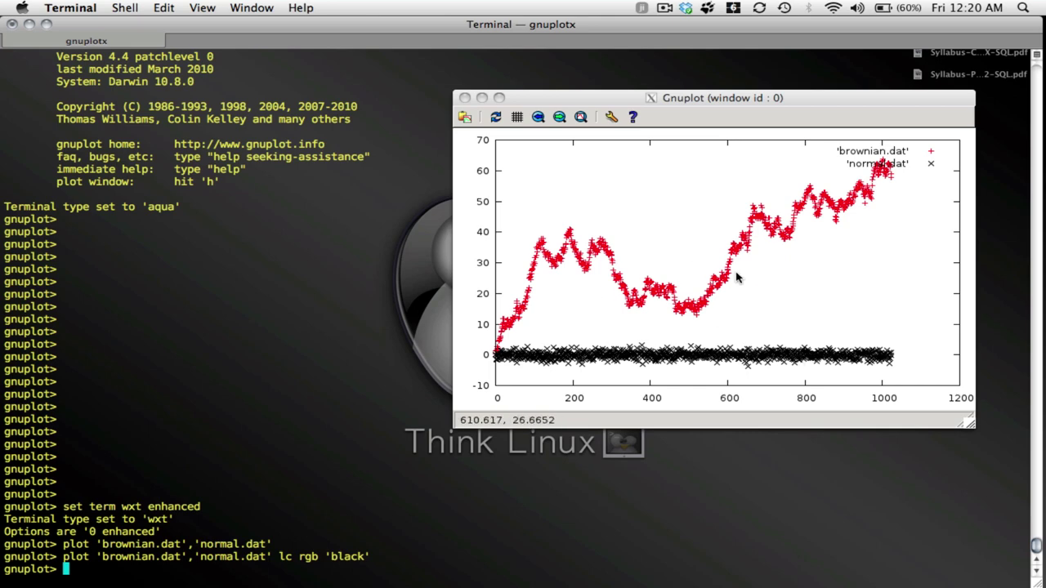
Try blue and then green as the normal.dat colour.
left_click(193, 363)
key("Up")
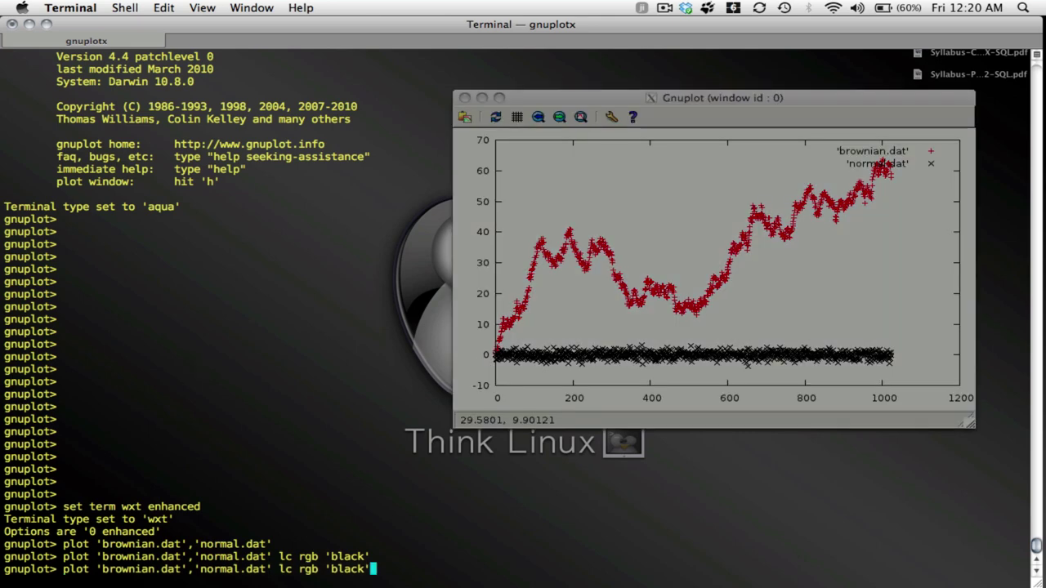
key("Left")
key("Left")
key("Left")
key("Left")
key("Left")
key("Right")
key("Right")
key("Right")
key("Right")
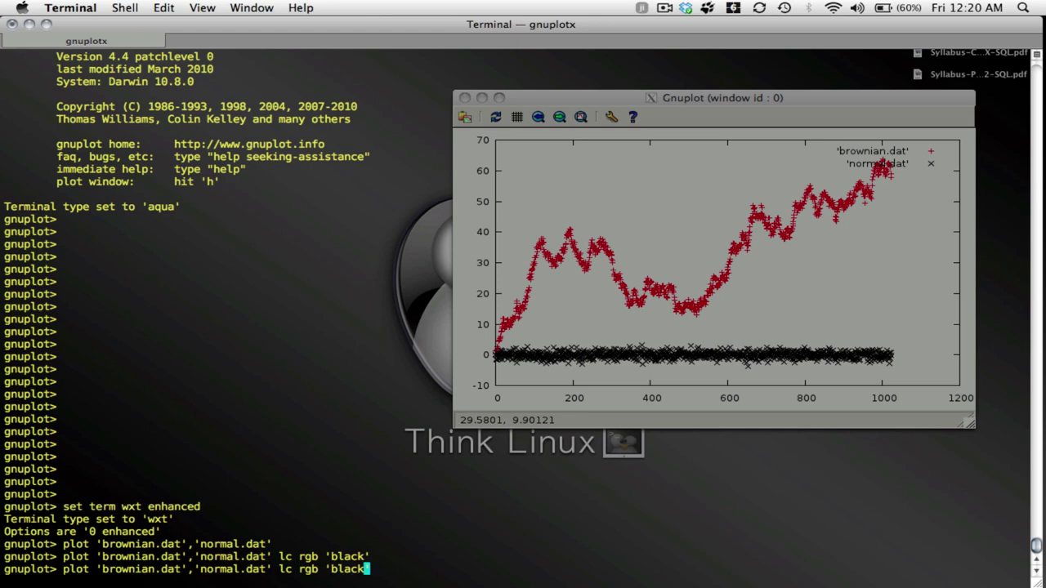
key("BackSpace")
key("BackSpace")
key("BackSpace")
key("BackSpace")
type("lue")
key("Return")
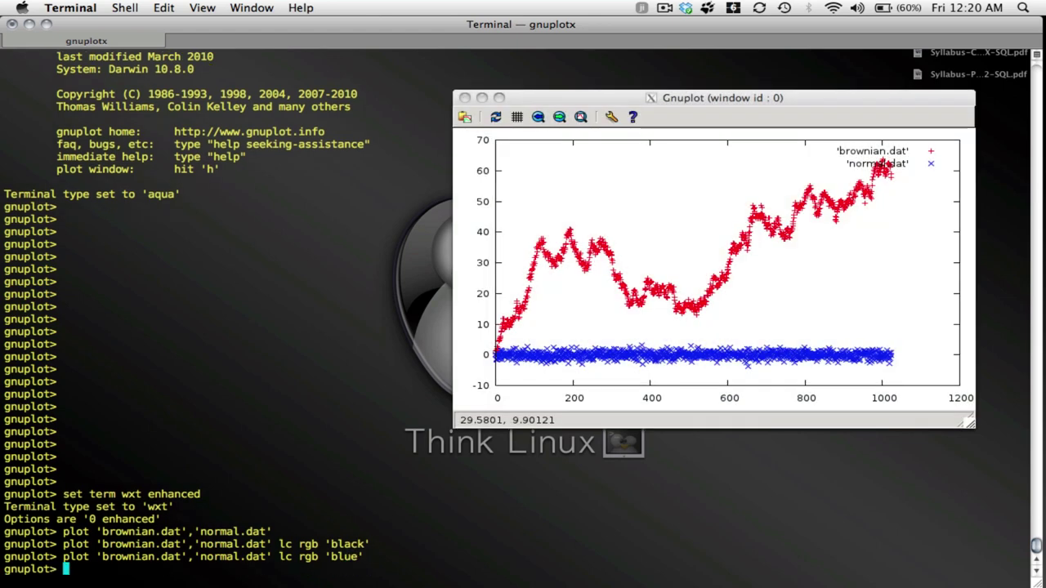
key("Up")
key("Left")
key("BackSpace")
key("BackSpace")
key("BackSpace")
key("BackSpace")
type("gree")
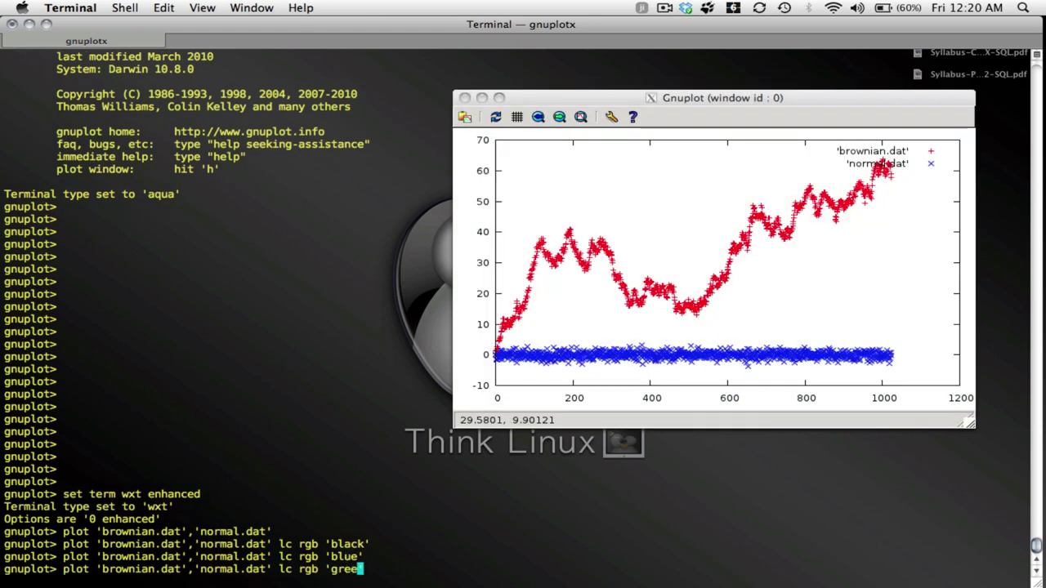
type("n")
key("Return")
Try gray for normal.dat, then switch it back to black.
key("Up")
key("Left")
key("BackSpace")
key("BackSpace")
key("BackSpace")
key("BackSpace")
key("BackSpace")
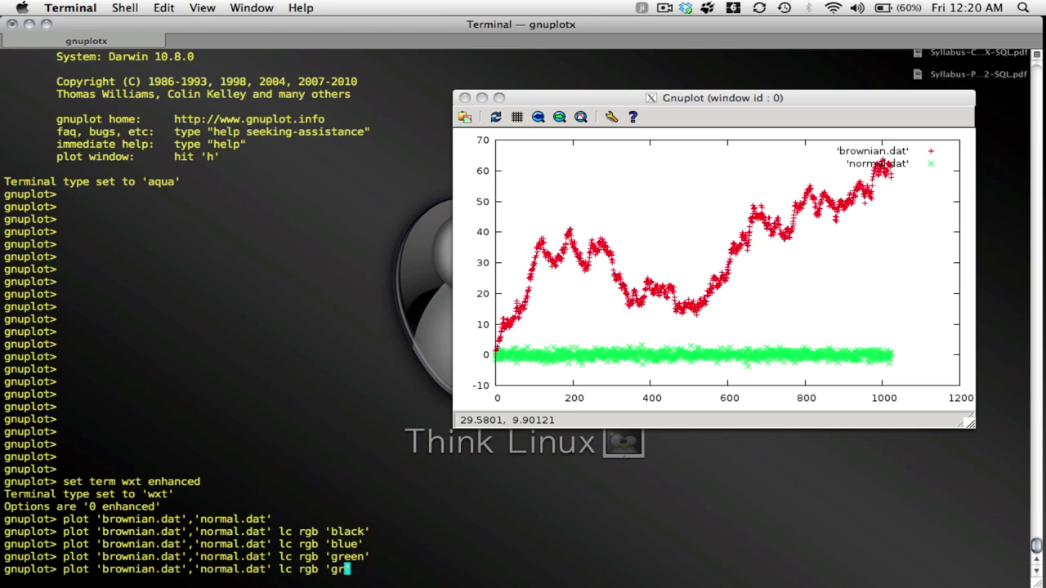
type("gray")
key("Return")
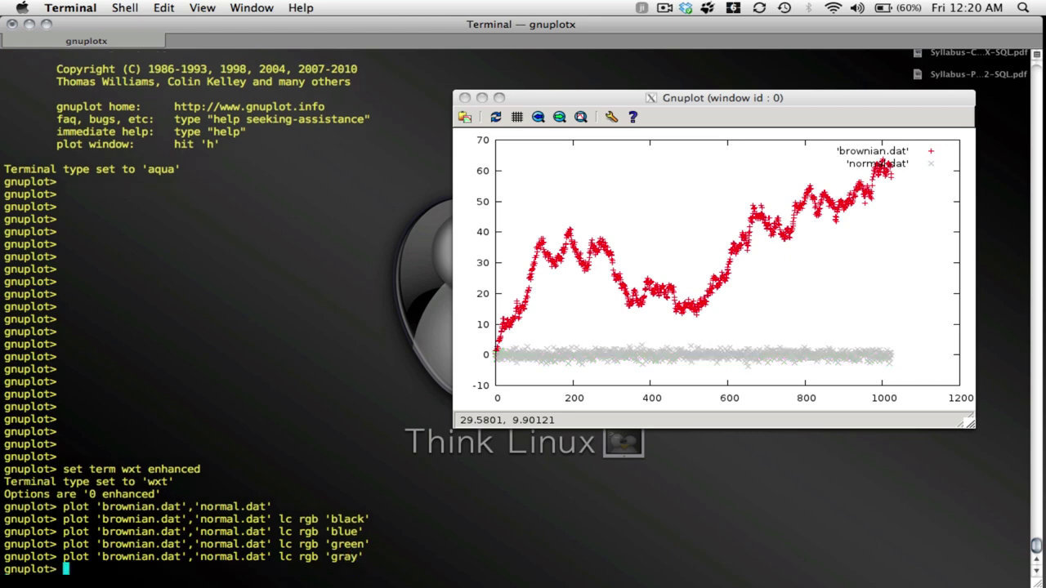
key("Up")
key("BackSpace")
key("BackSpace")
key("BackSpace")
key("BackSpace")
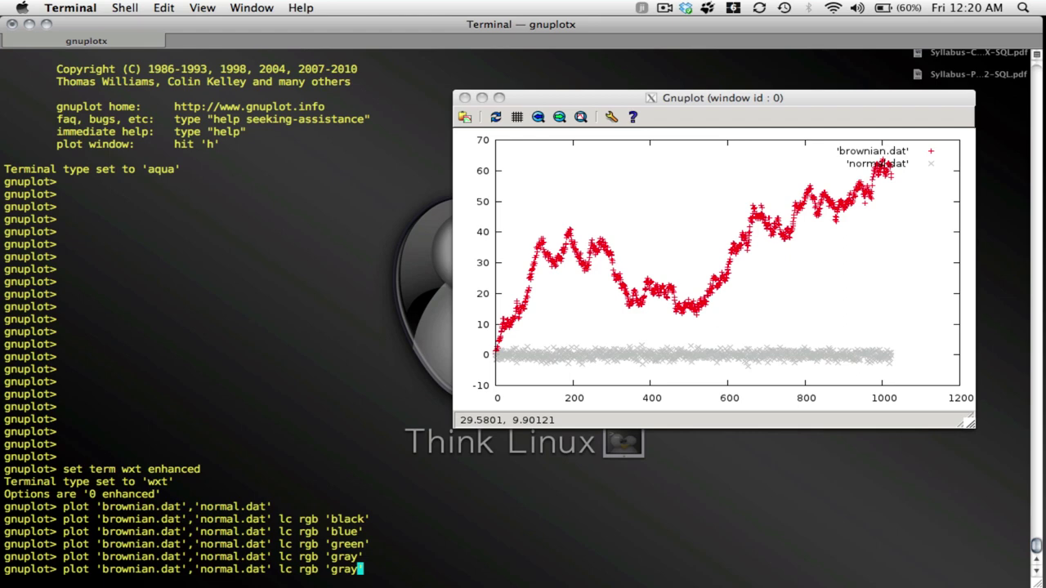
key("BackSpace")
type("black'")
key("Return")
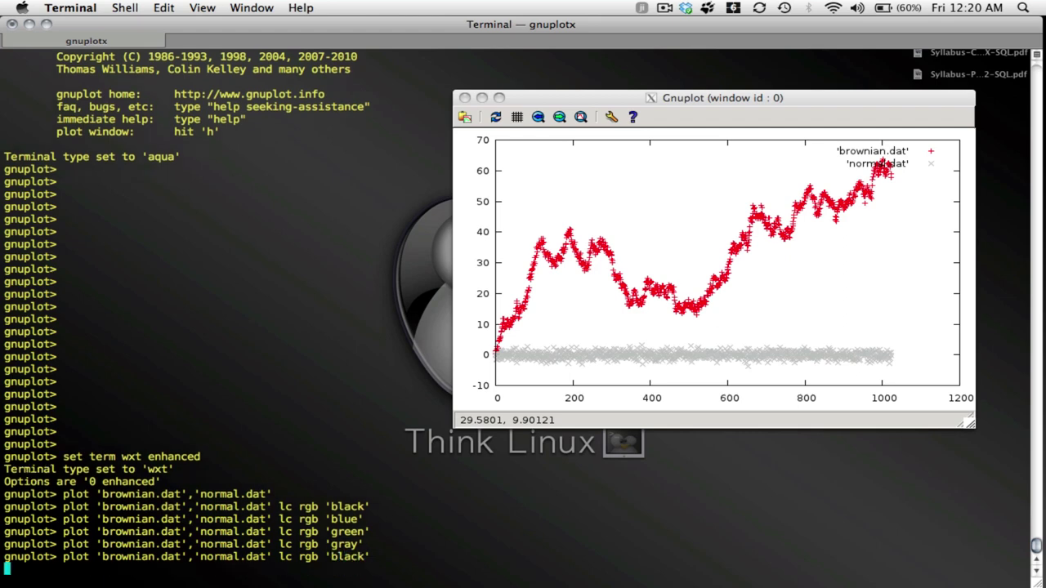
Add lc rgb 'black' to brownian.dat so both series draw in black.
key("Up")
key("BackSpace")
type("'")
key("Left")
key("Left")
key("Left")
key("Left")
key("Left")
key("Left")
key("Left")
key("Left")
key("Left")
key("Left")
key("Left")
key("Left")
key("Left")
key("Left")
key("Left")
key("Left")
key("Left")
key("Left")
key("Left")
key("Left")
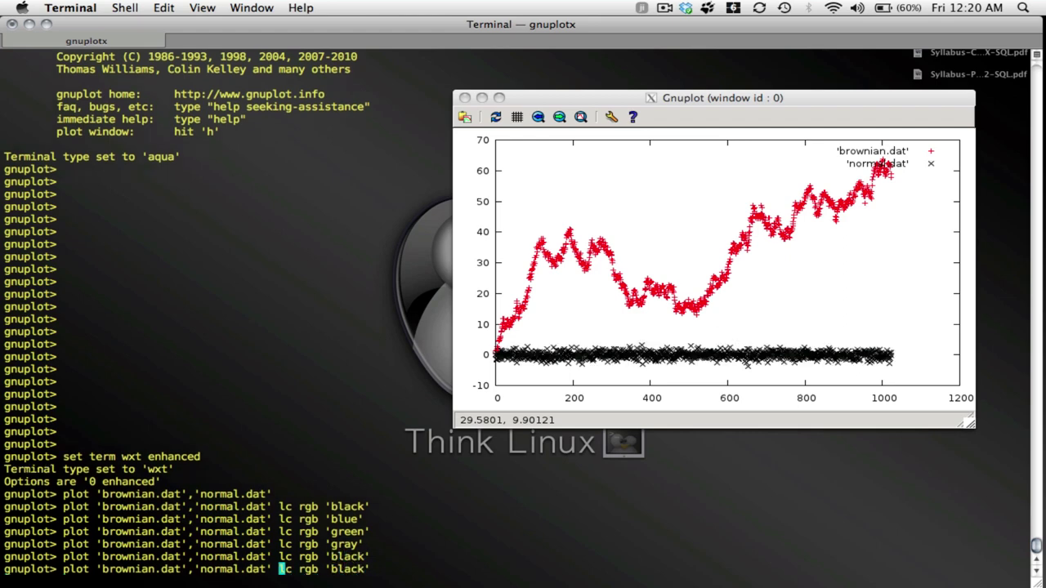
key("Left")
key("Left")
key("Left")
key("Left")
key("Left")
key("Left")
key("Left")
key("Left")
type("lc rgb")
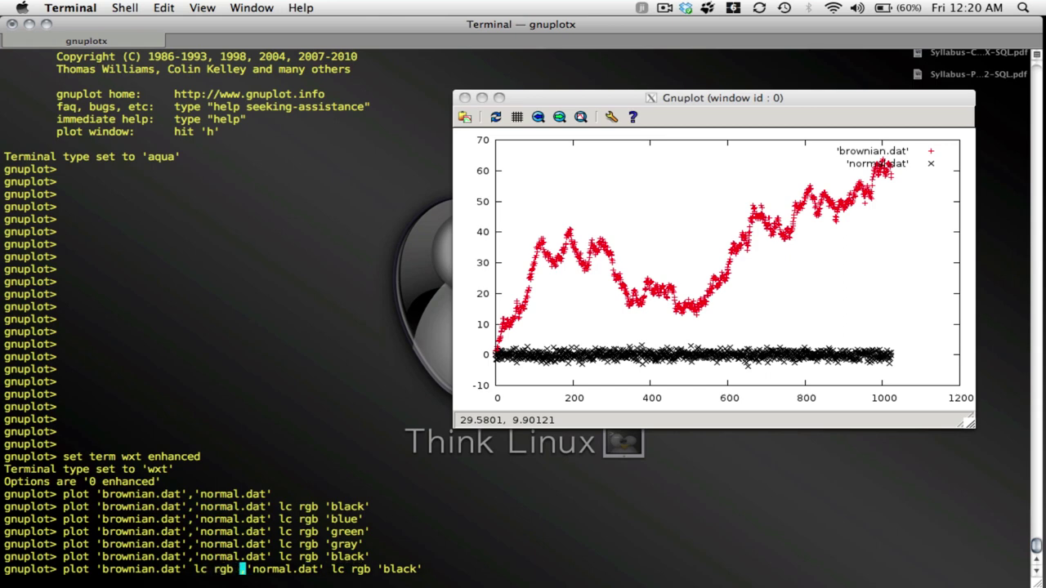
type("'black'")
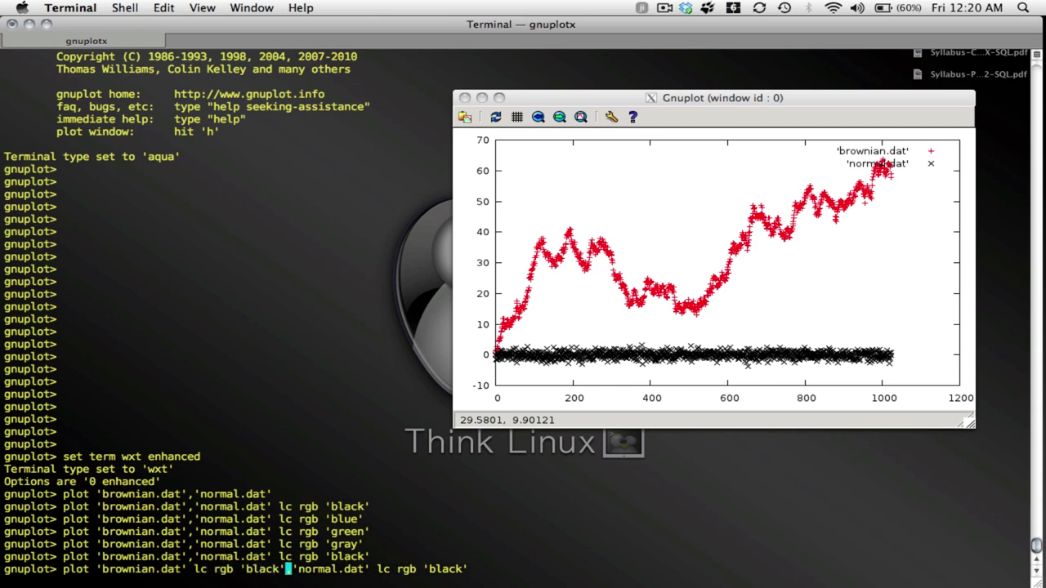
key("Return")
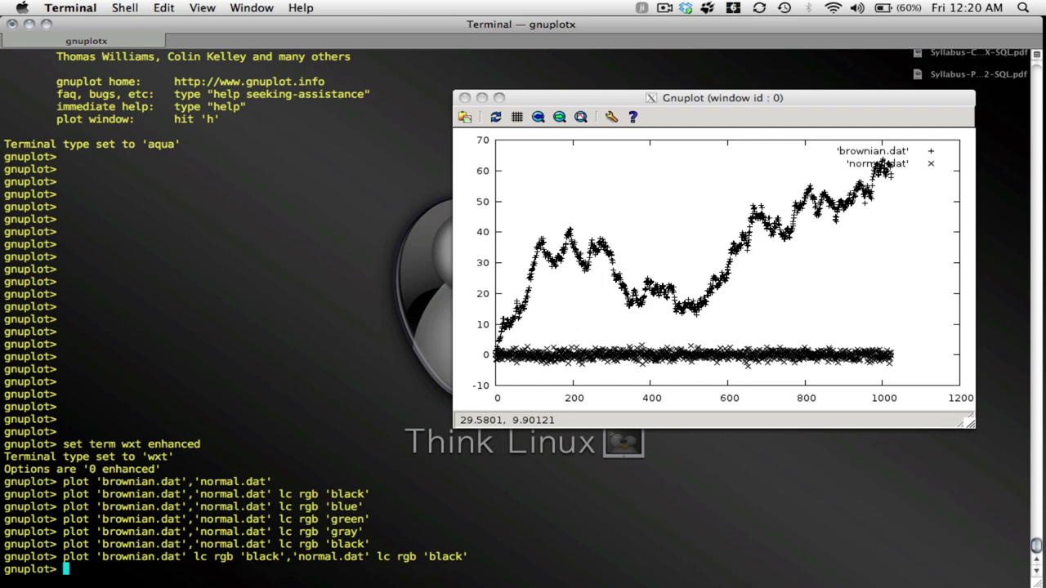
Set the plot title to 'Example Plot' and replot.
type("set title 'Example Plot'")
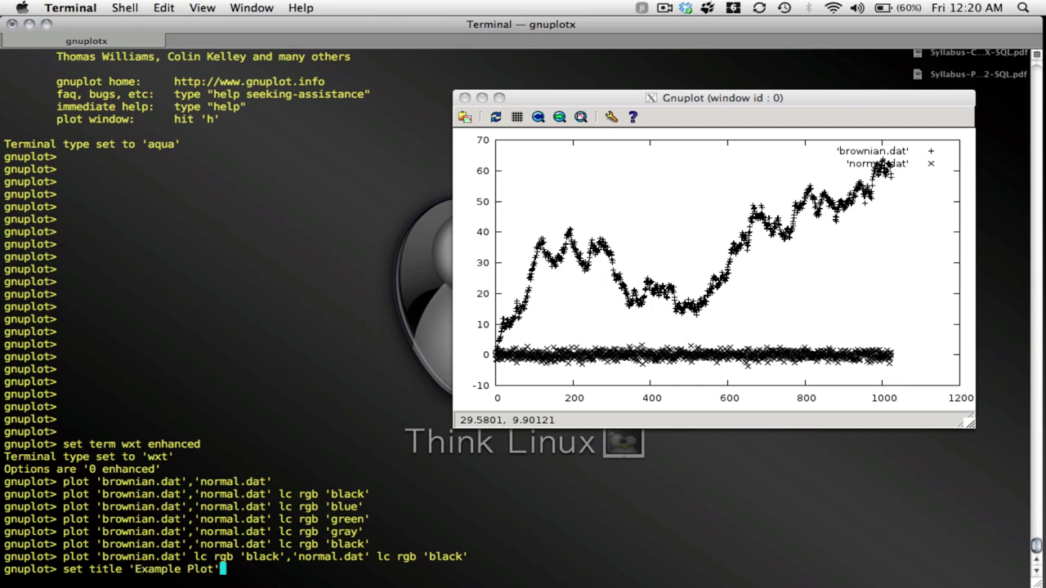
key("Return")
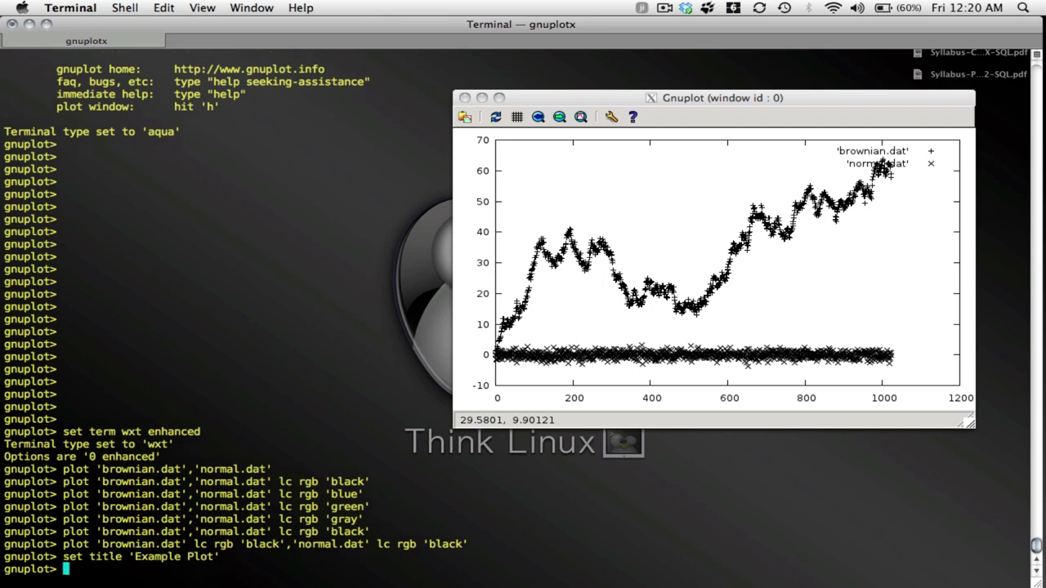
key("Up")
key("Up")
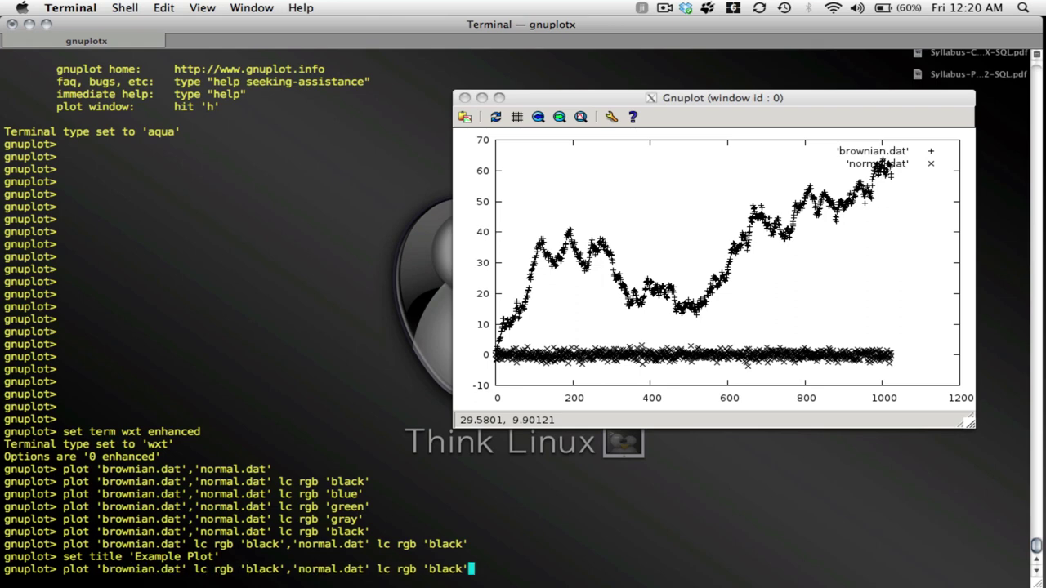
key("Return")
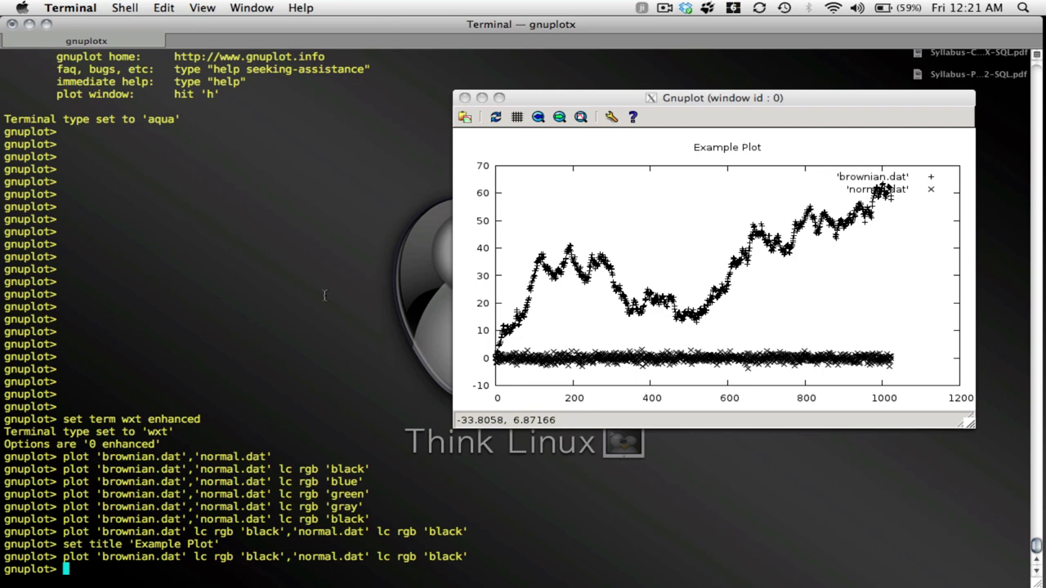
Set the y-axis label to 'This is the YLabel'.
type("set ylabel")
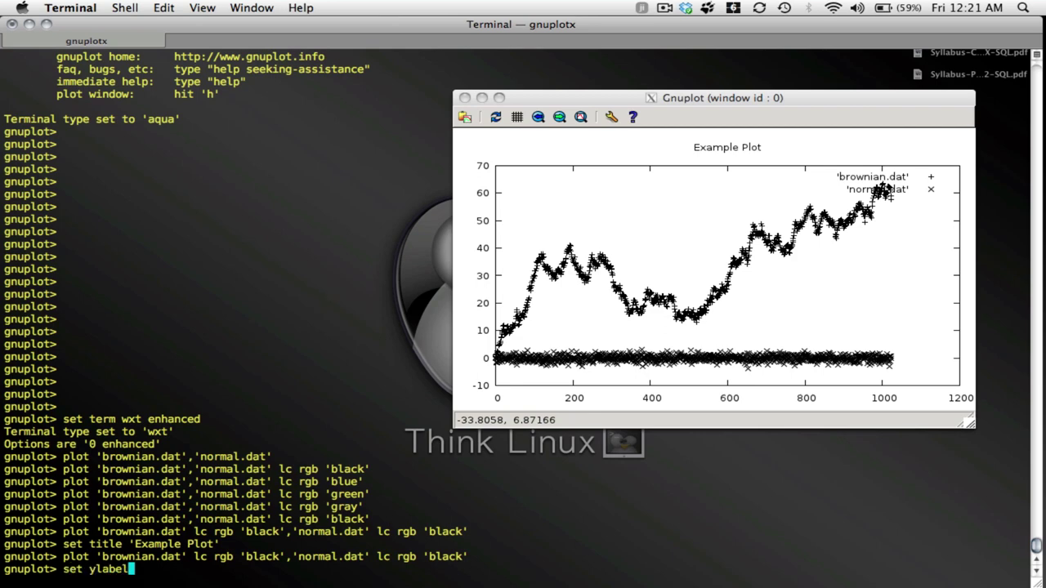
type(" 'This is the Y")
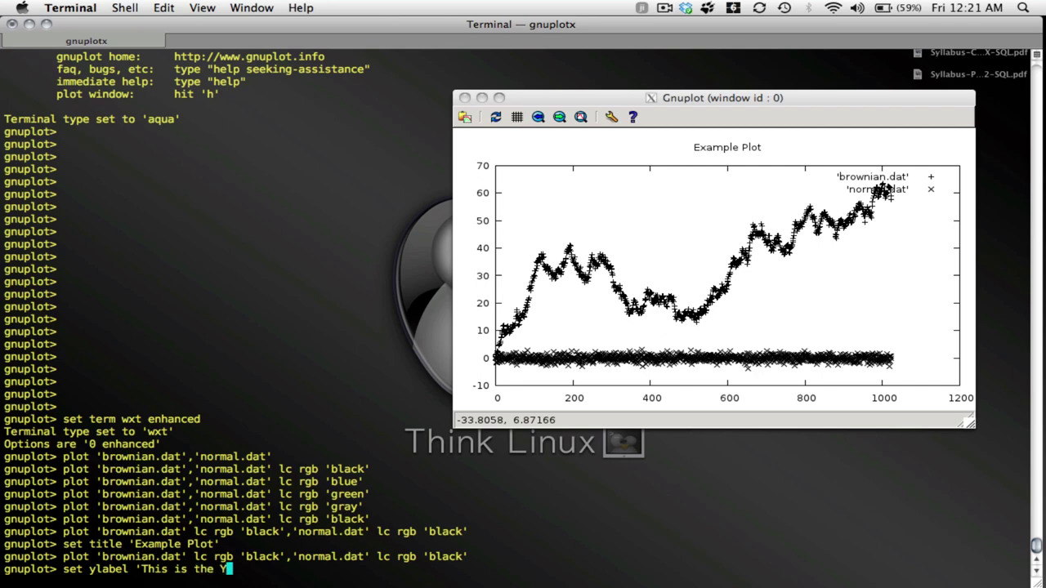
type("Lbel")
key("BackSpace")
key("BackSpace")
key("BackSpace")
key("BackSpace")
type("Label'")
key("Return")
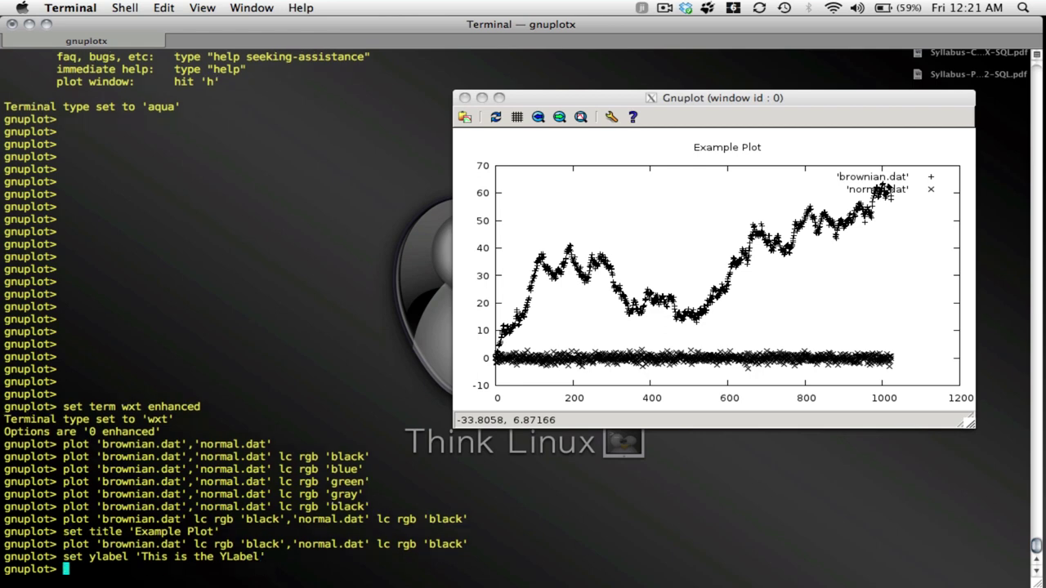
Set the x-axis label to '/{Symbol abt}' and replot.
type("set xlabel '")
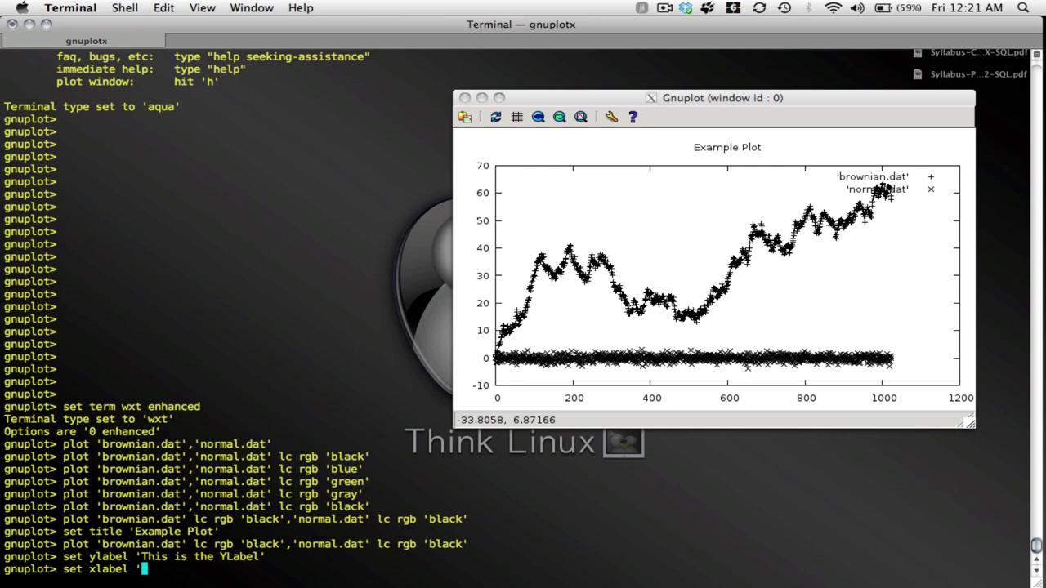
type("/{Symbol ab")
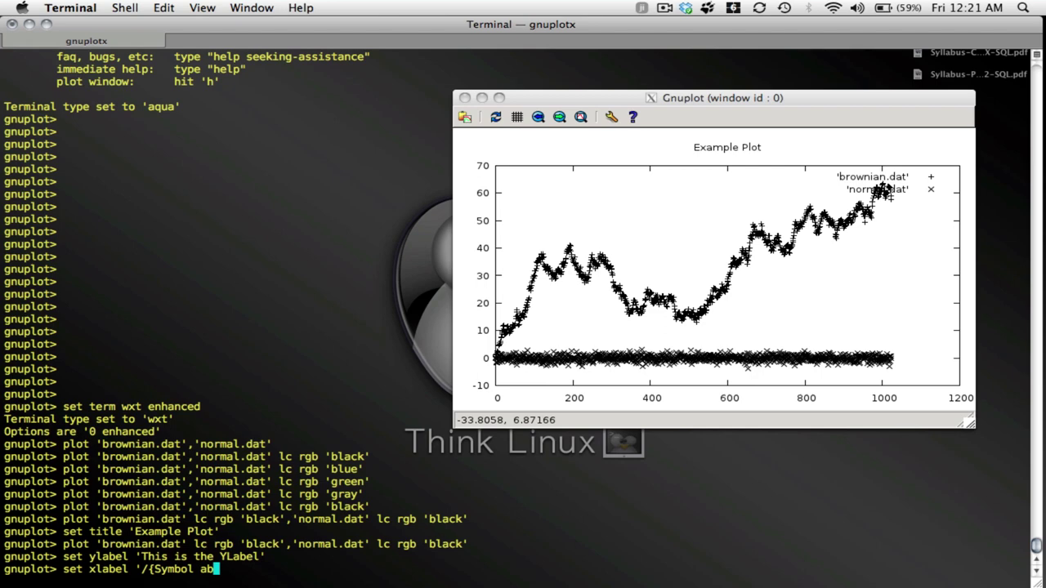
type("t}'")
key("Return")
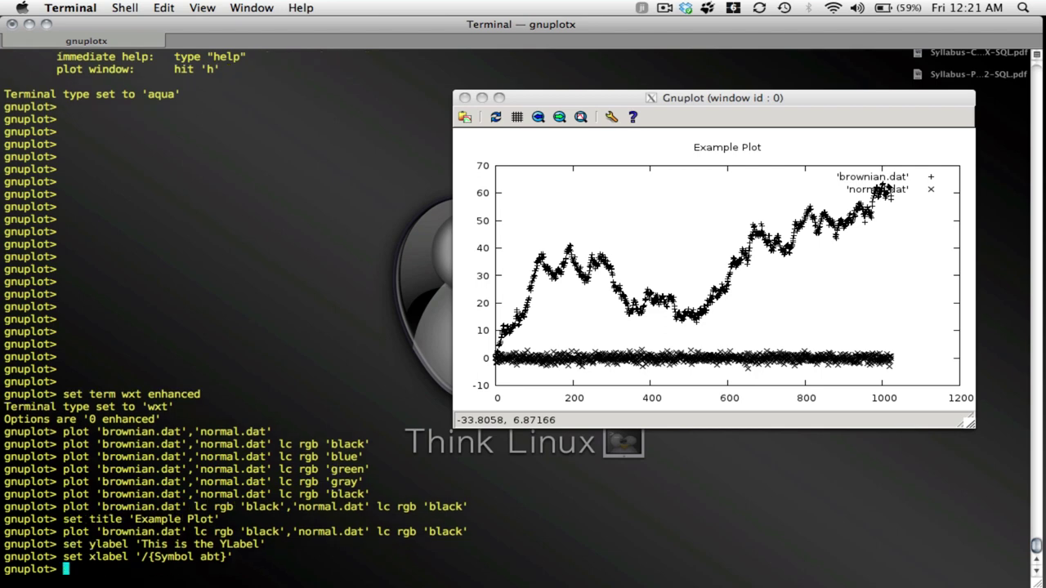
key("Up")
key("Up")
key("Up")
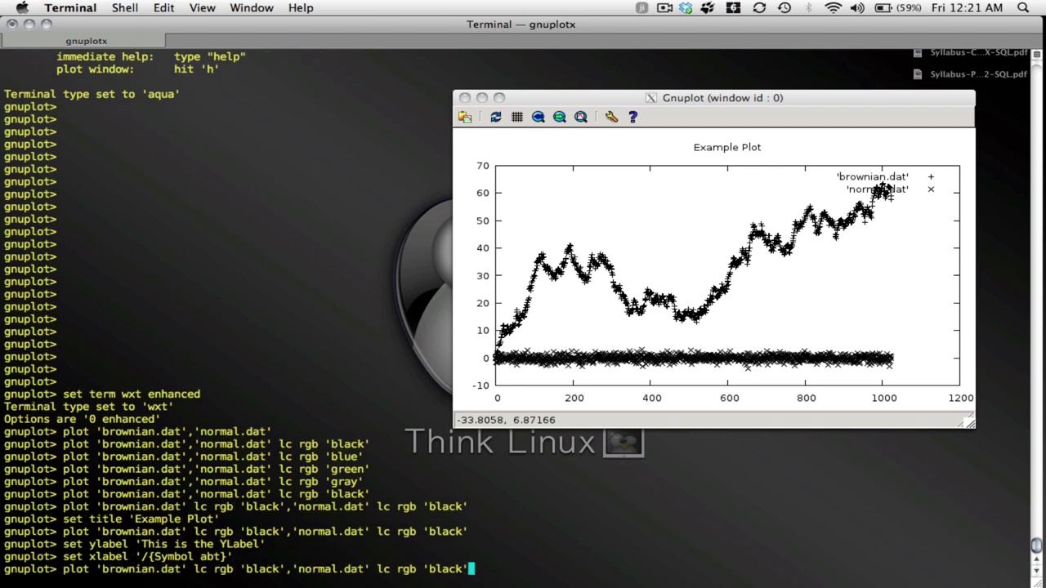
key("Return")
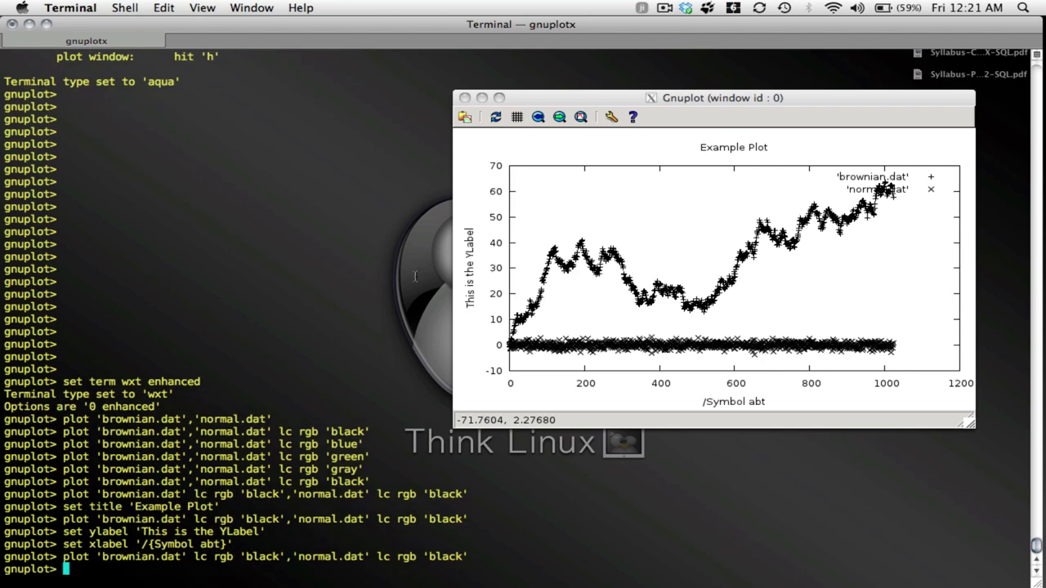
Correct the x label to '{/Symbol abt}' so it renders as αβτ, then replot.
key("Up")
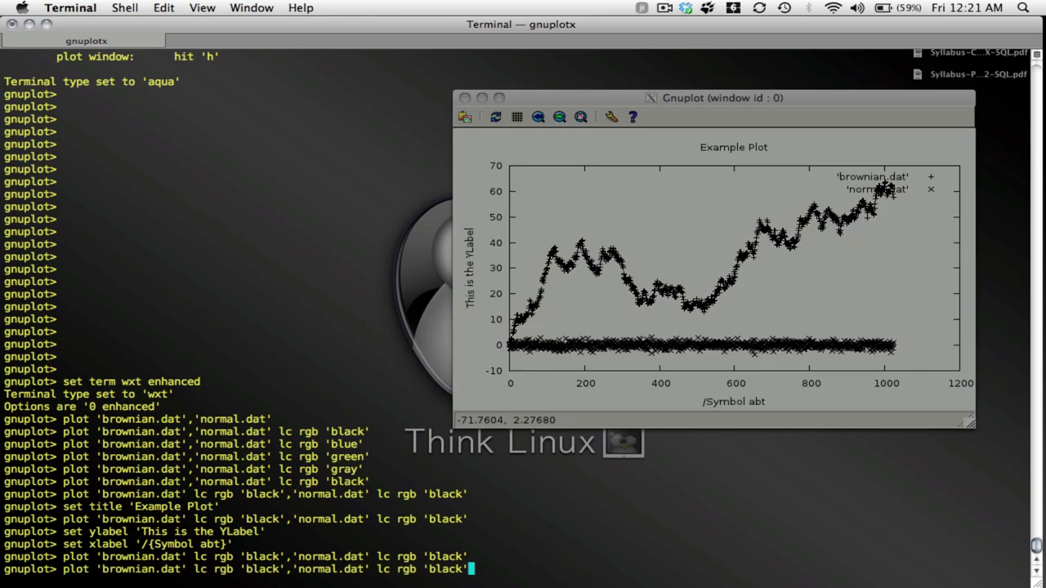
key("Left")
key("Left")
key("Left")
key("Left")
key("Left")
key("Left")
key("Left")
key("Left")
key("Left")
key("Left")
key("Up")
key("Left")
key("Left")
key("Left")
key("Left")
key("Left")
key("Left")
key("Left")
key("Left")
key("Left")
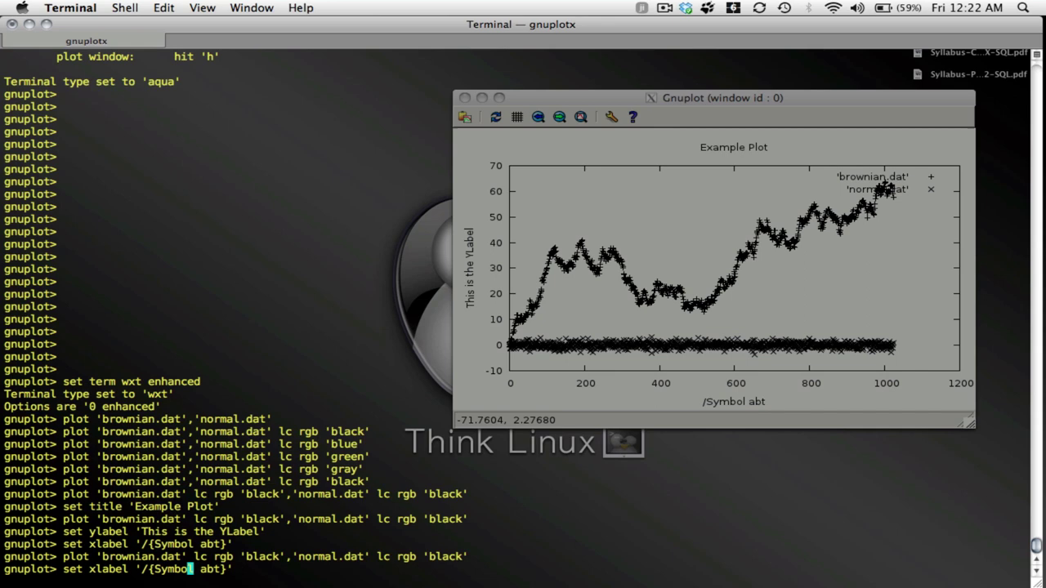
key("Left")
key("Left")
key("Left")
key("Left")
key("Right")
key("BackSpace")
key("BackSpace")
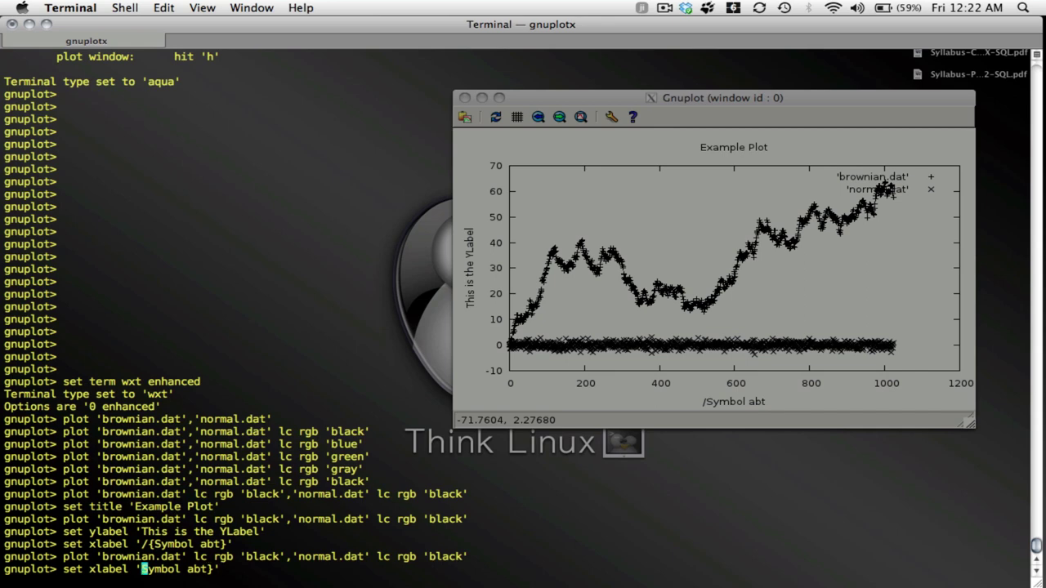
type("{/")
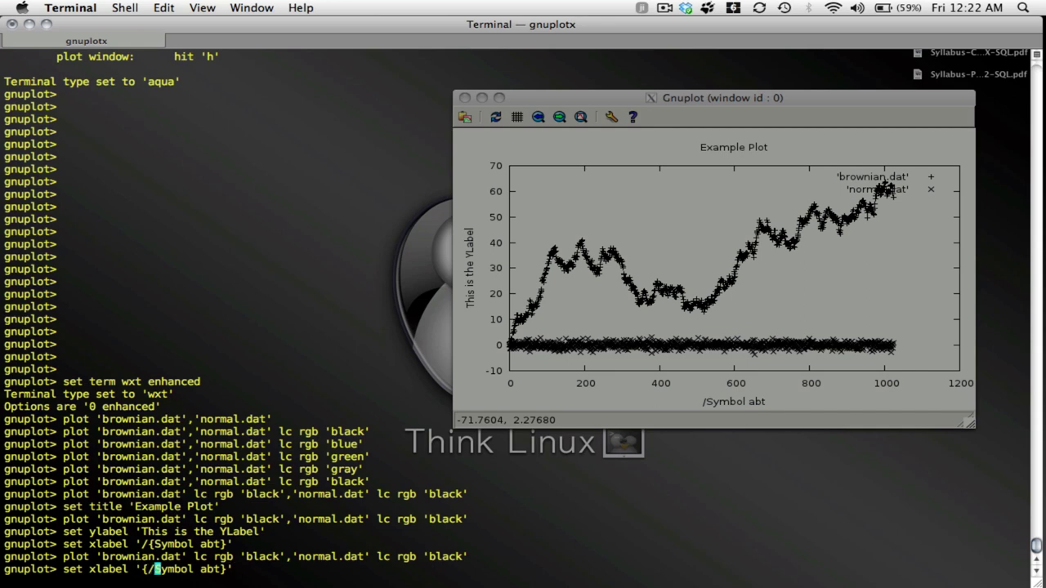
key("Return")
key("Up")
key("Up")
key("Return")
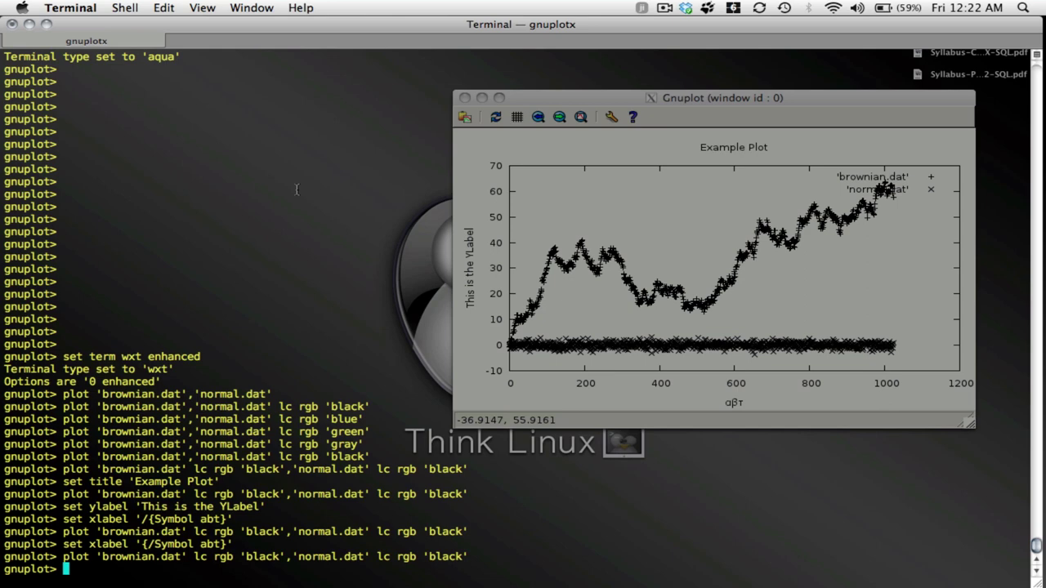
Hide the legend with unset key and replot, then re-enable it with set key.
type("unset key")
key("Return")
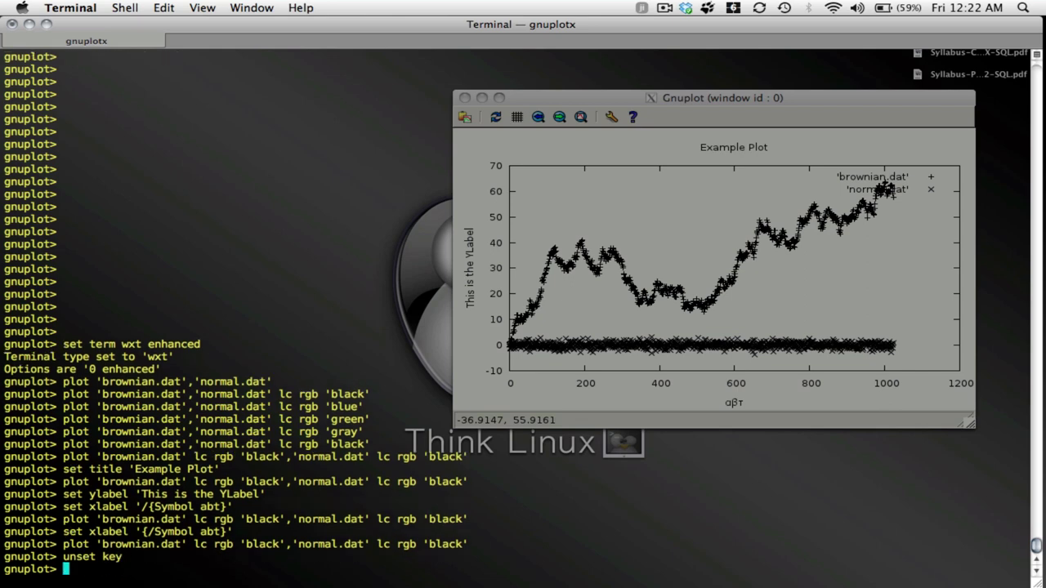
key("Up")
key("Up")
key("Return")
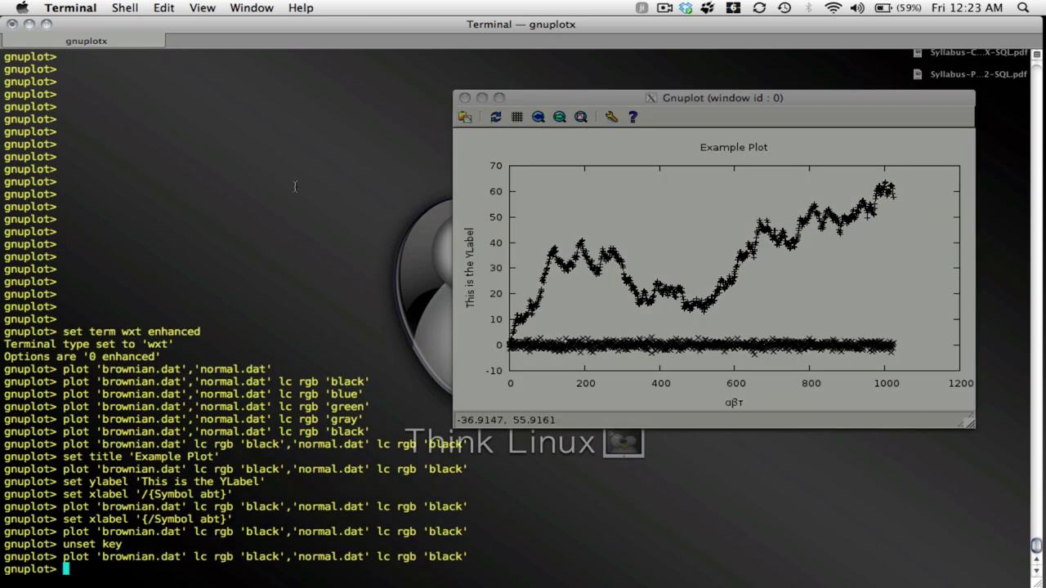
key("Up")
key("Up")
key("ctrl+a")
key("Right")
key("Right")
key("BackSpace")
key("BackSpace")
key("Return")
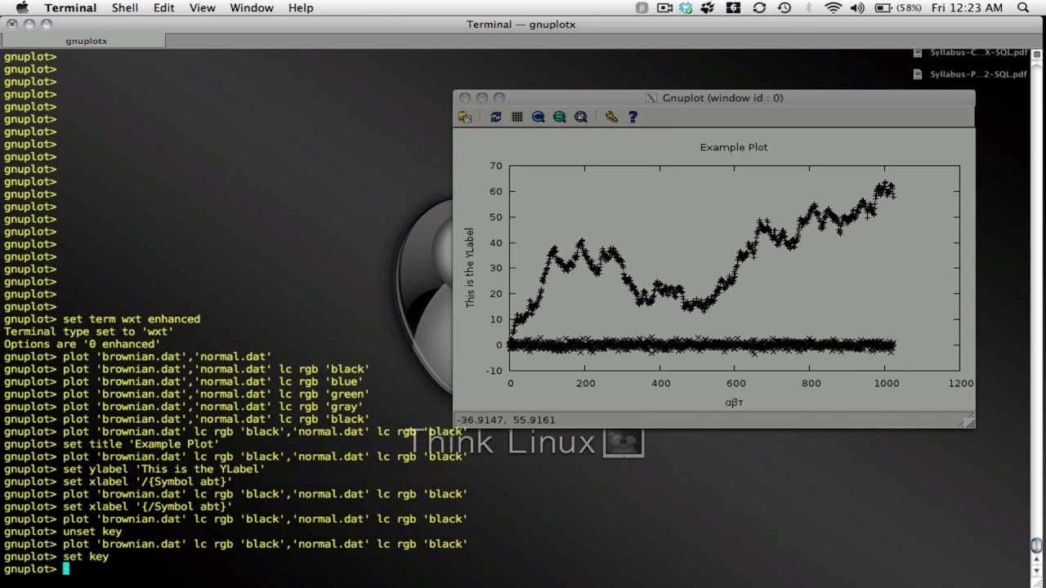
Title the two series 'Brownian' and 'Normal' in the plot command and replot.
key("Up")
key("Up")
type("title")
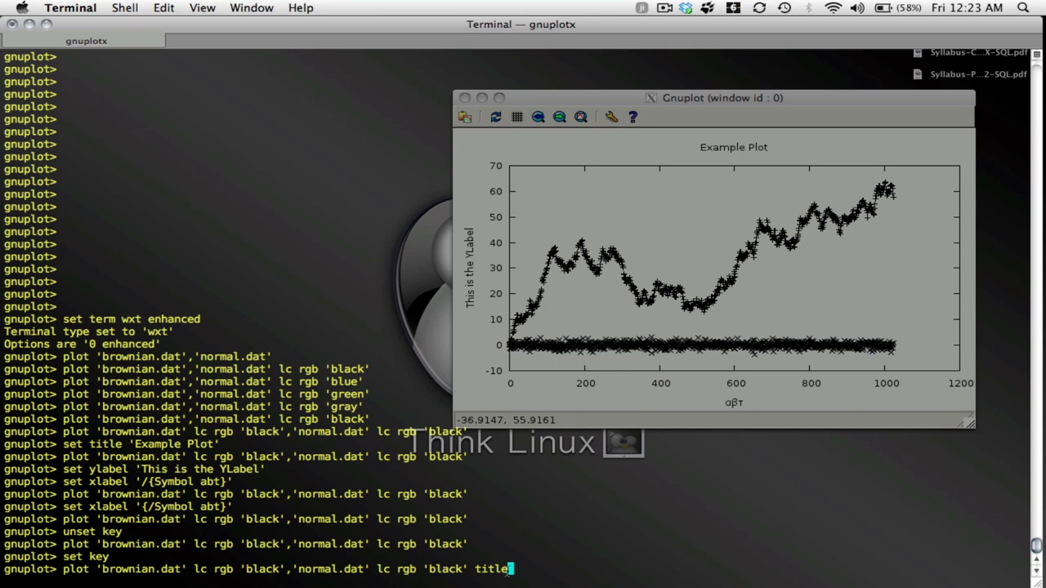
type("'Normal'")
key("Left")
key("Left")
key("Left")
key("Left")
key("Left")
key("Left")
key("Left")
key("Left")
key("Left")
key("Left")
key("Left")
key("Left")
key("Left")
key("Left")
key("Left")
key("Left")
key("Left")
key("Left")
key("Left")
key("Left")
key("Left")
key("Left")
key("Left")
key("Left")
key("Left")
key("Left")
key("Left")
key("Left")
key("Left")
key("Left")
key("Left")
key("Left")
key("Left")
key("Left")
key("Left")
key("Left")
key("Left")
key("Left")
type("title 'Bo")
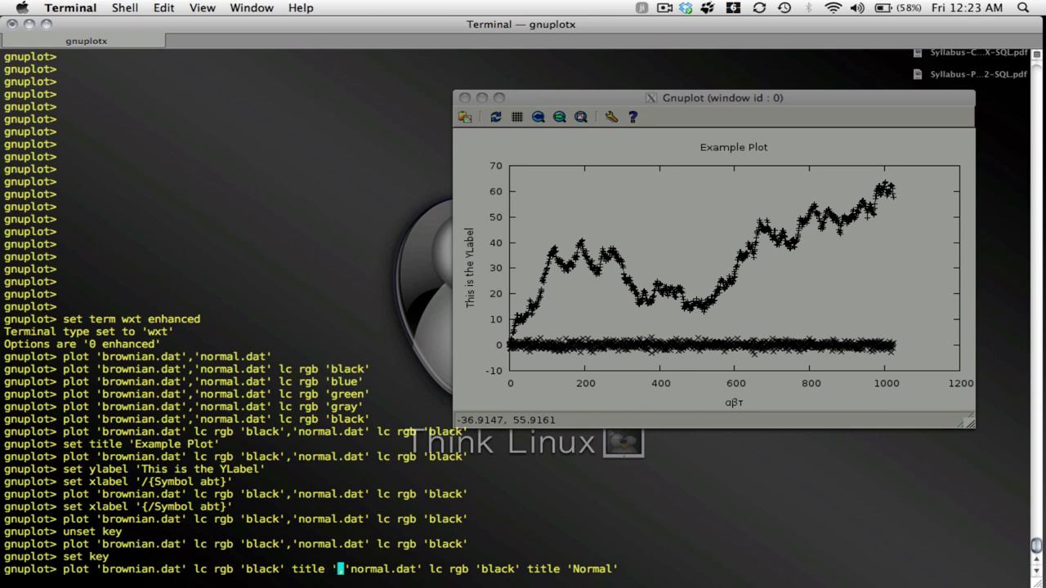
type("rwn")
key("BackSpace")
key("BackSpace")
key("BackSpace")
key("BackSpace")
key("BackSpace")
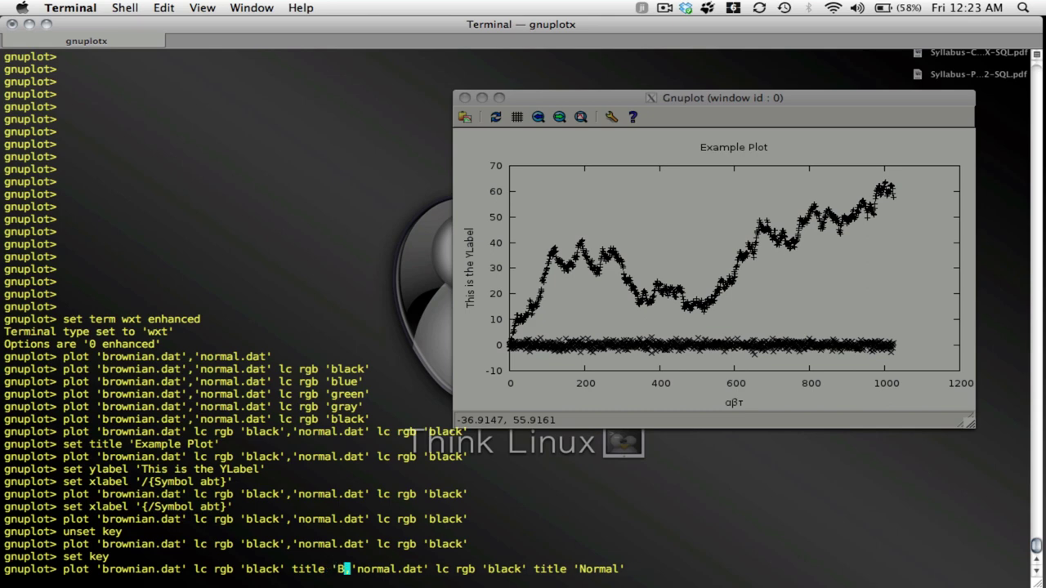
type("Brownian'")
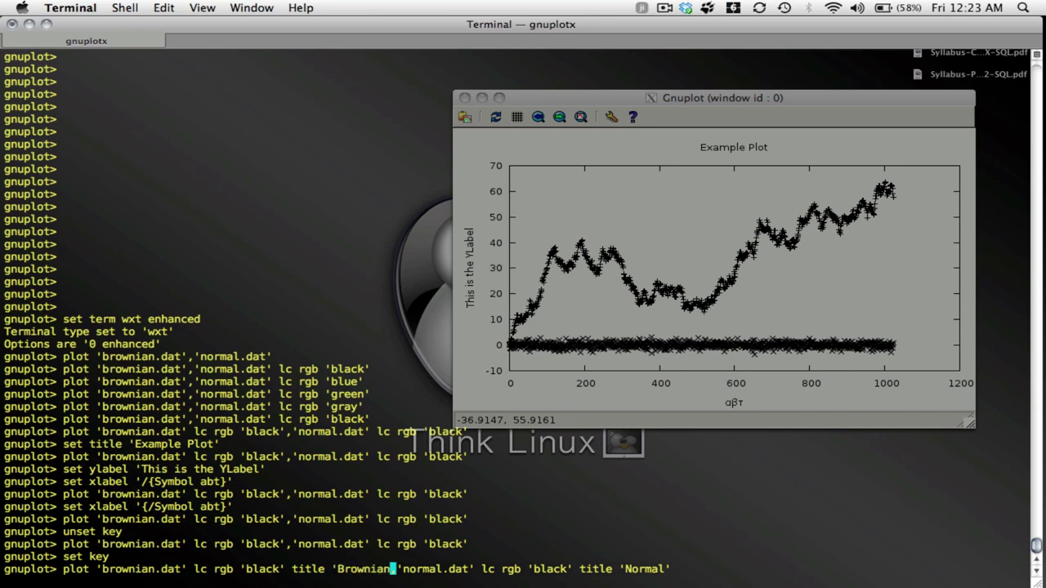
key("Return")
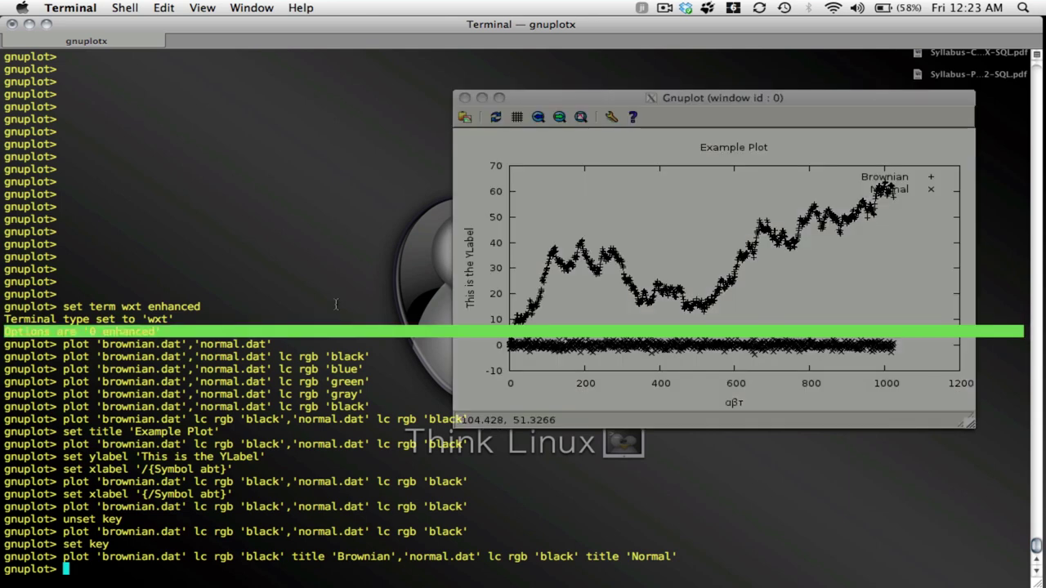
Insert range [:] [:90] into the plot command, capping the y-axis at 90.
key("Up")
key("ctrl+a")
key("Right")
key("Right")
key("Right")
key("Right")
key("Right")
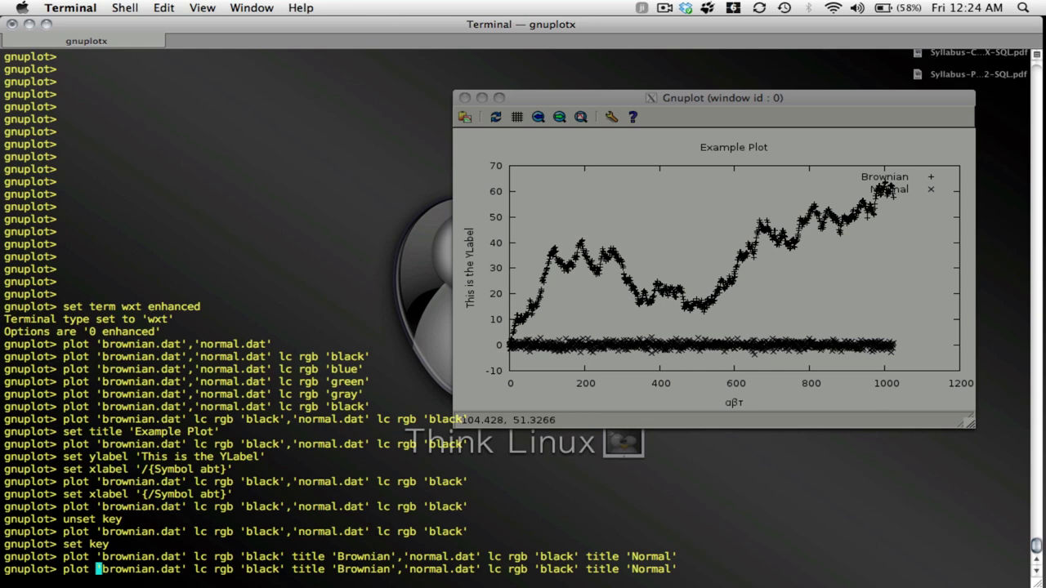
type("[")
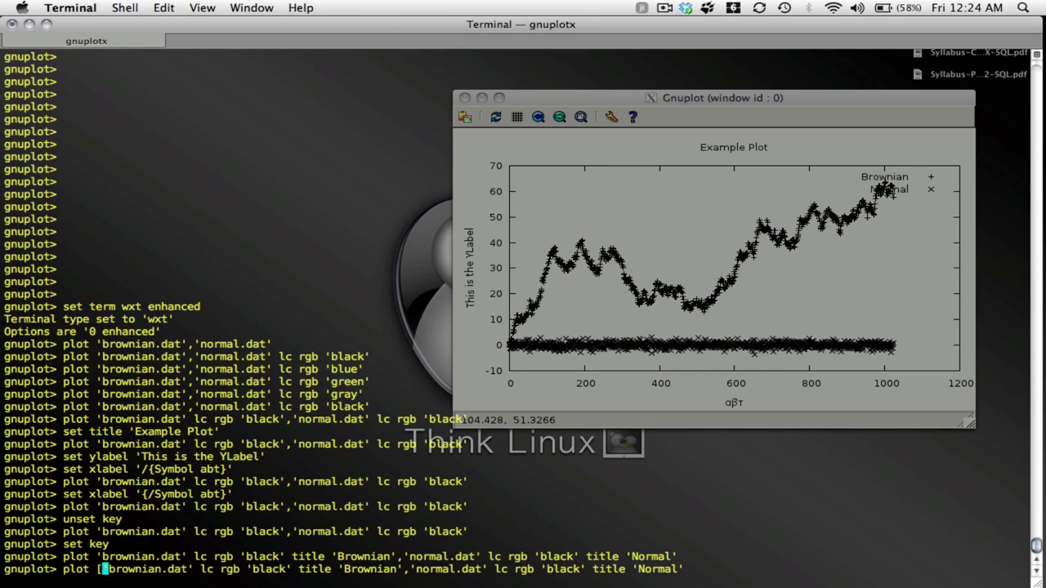
type(":")
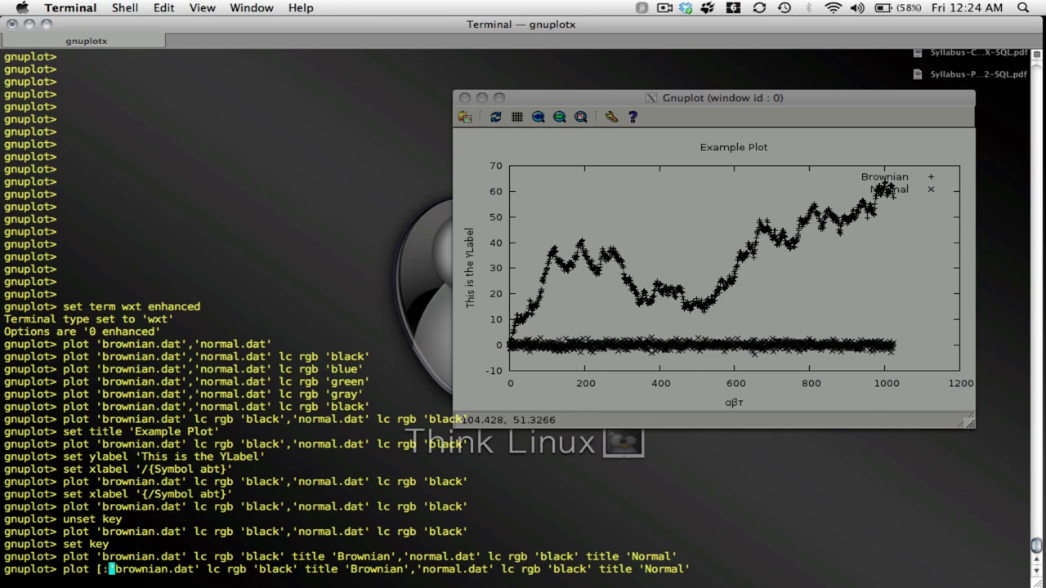
type("]")
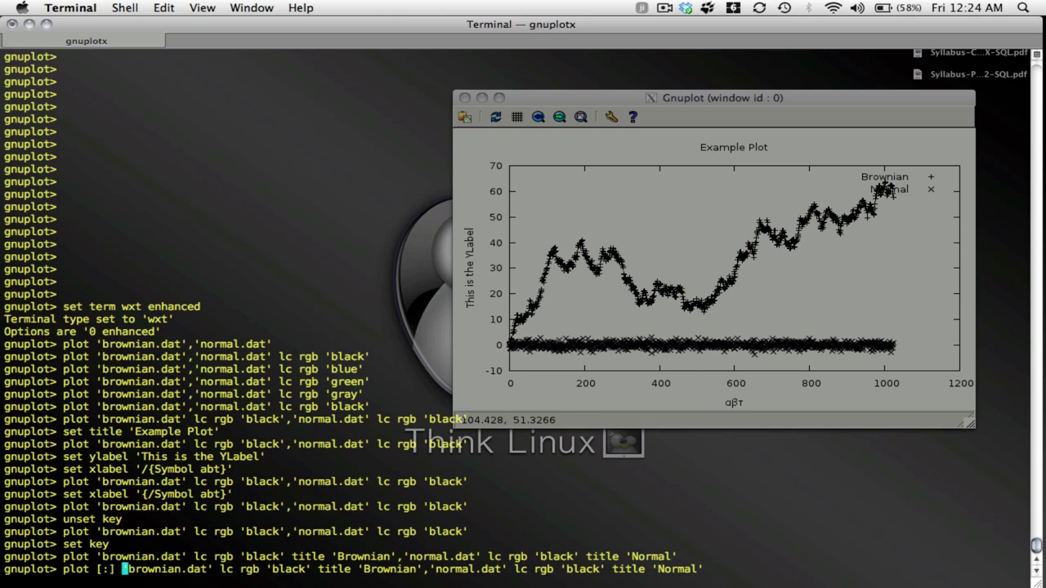
key("Left")
key("Left")
key("Left")
key("Right")
key("Left")
key("Right")
key("Right")
type("[:]")
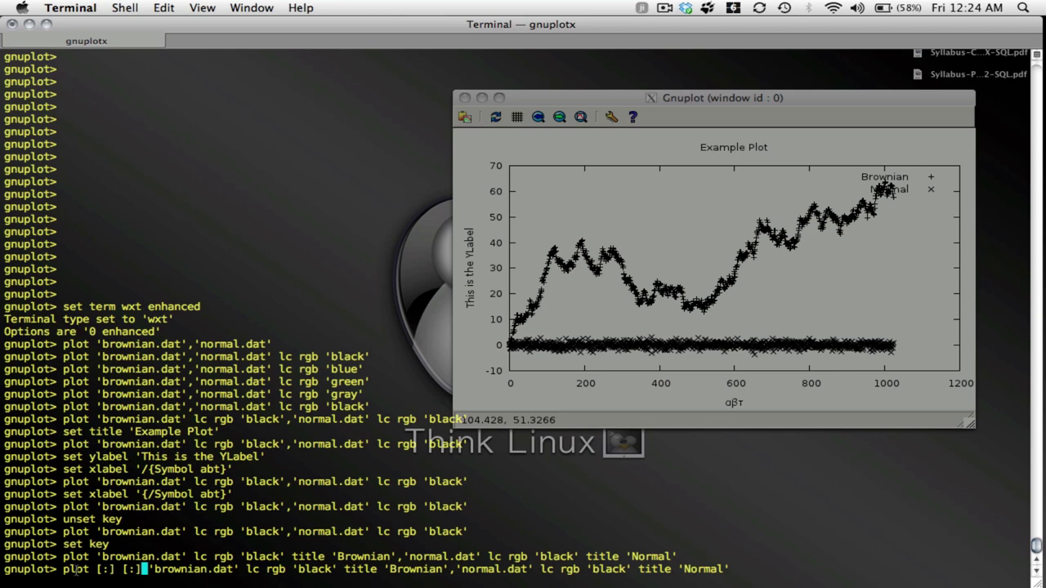
key("Left")
key("Left")
key("Left")
key("Right")
type("90")
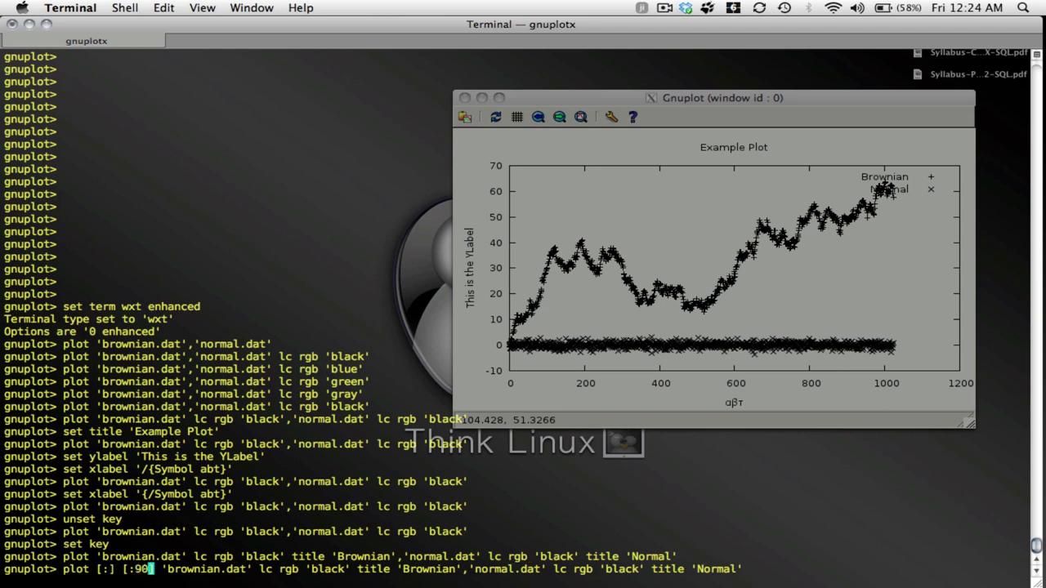
key("Return")
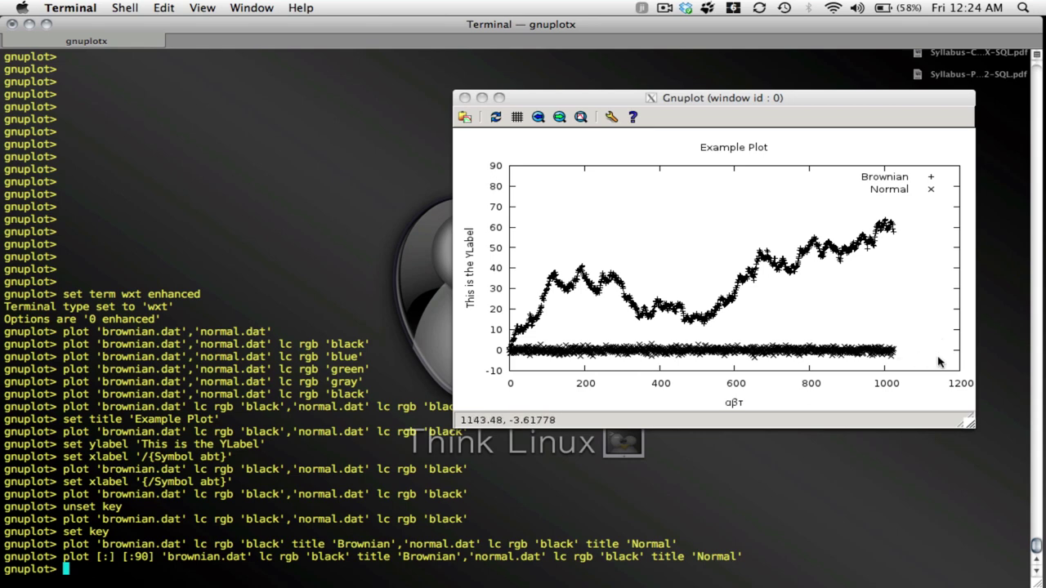
Set the x range to [:1024] and replot.
left_click(295, 311)
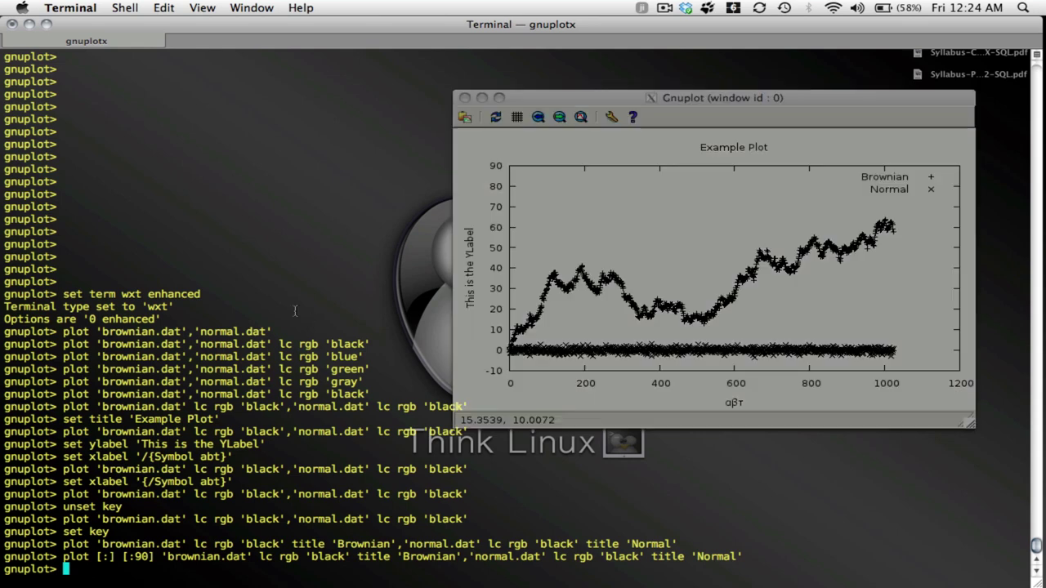
key("Up")
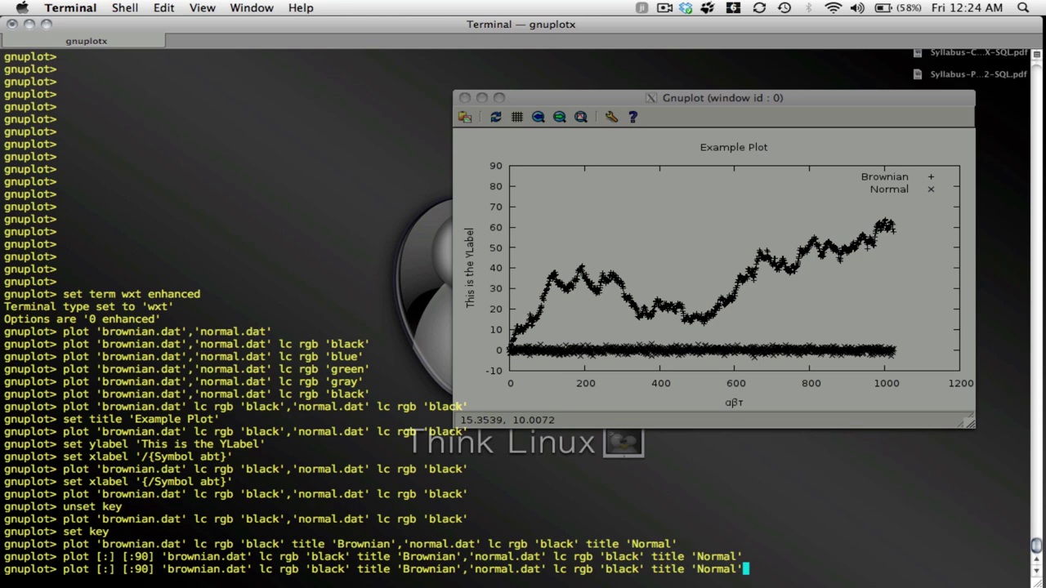
key("ctrl+a")
key("Right")
key("Right")
key("Right")
key("Right")
key("Right")
key("Right")
key("Right")
key("Right")
key("Left")
type("1024")
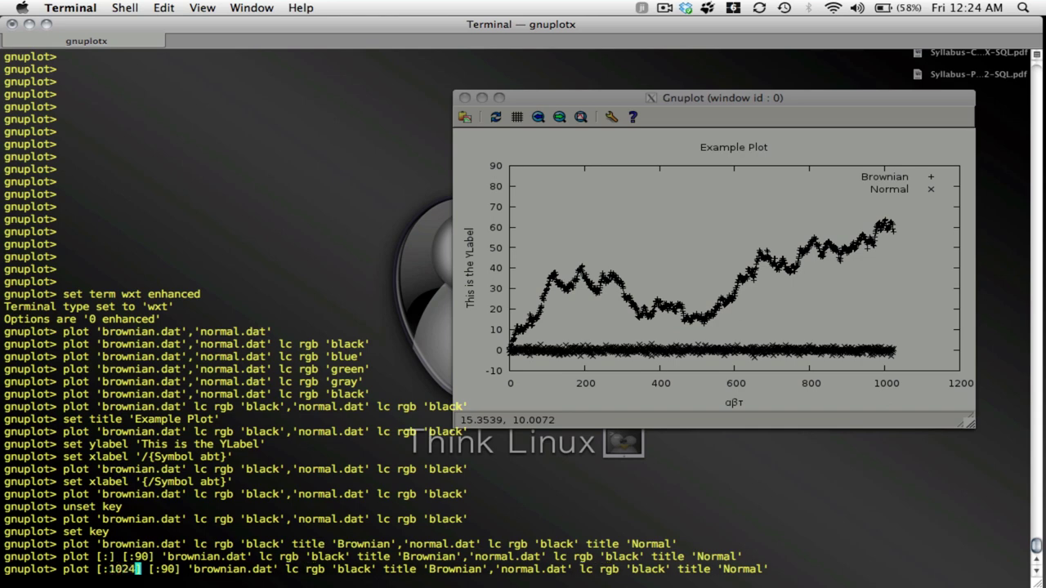
key("Return")
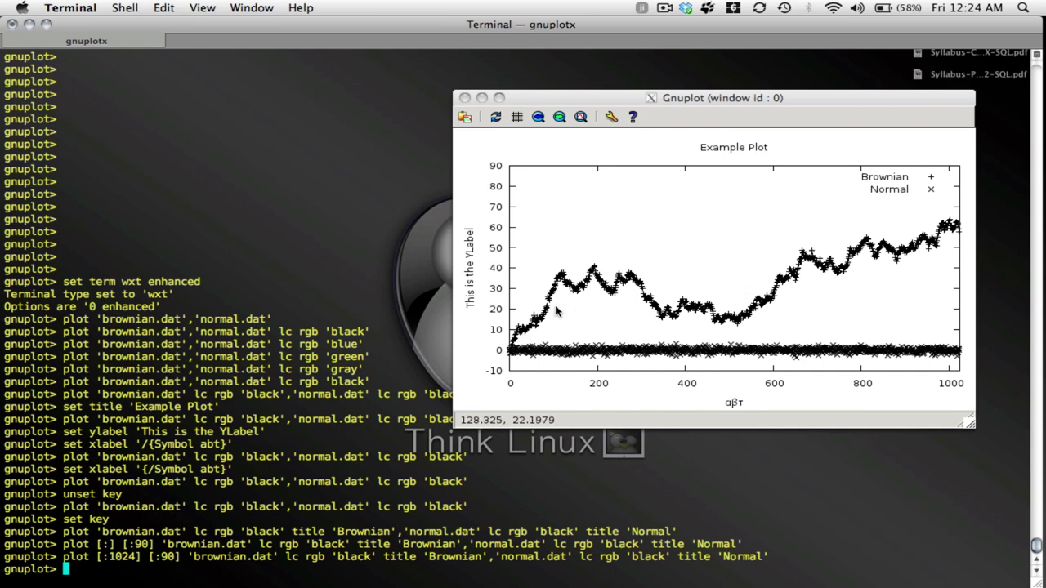
Turn on gridlines with set grid and redraw the Example Plot using the previous plot command.
left_click(293, 272)
type("set ")
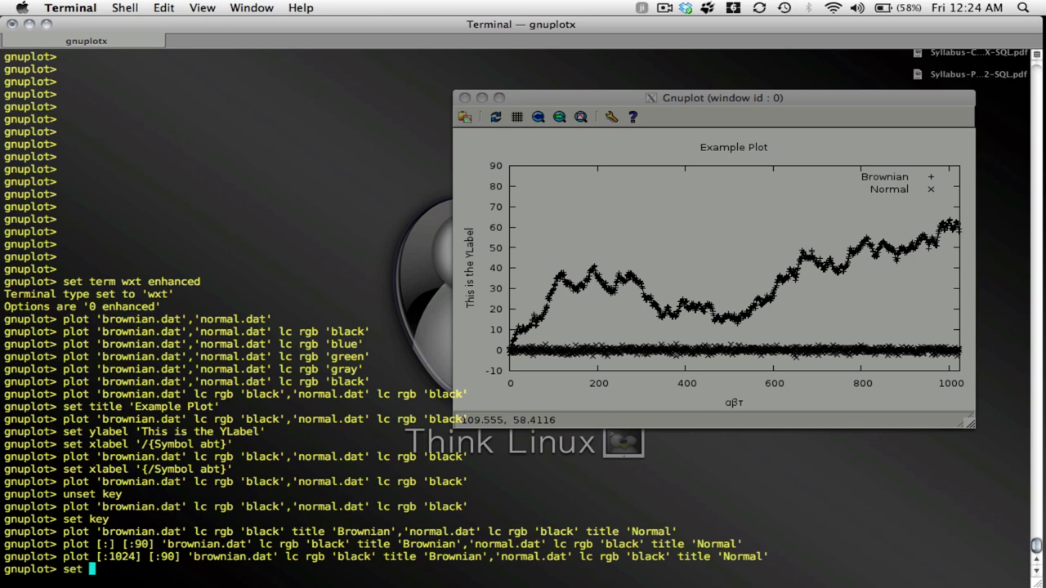
type("grid")
key("Return")
key("Up")
key("Up")
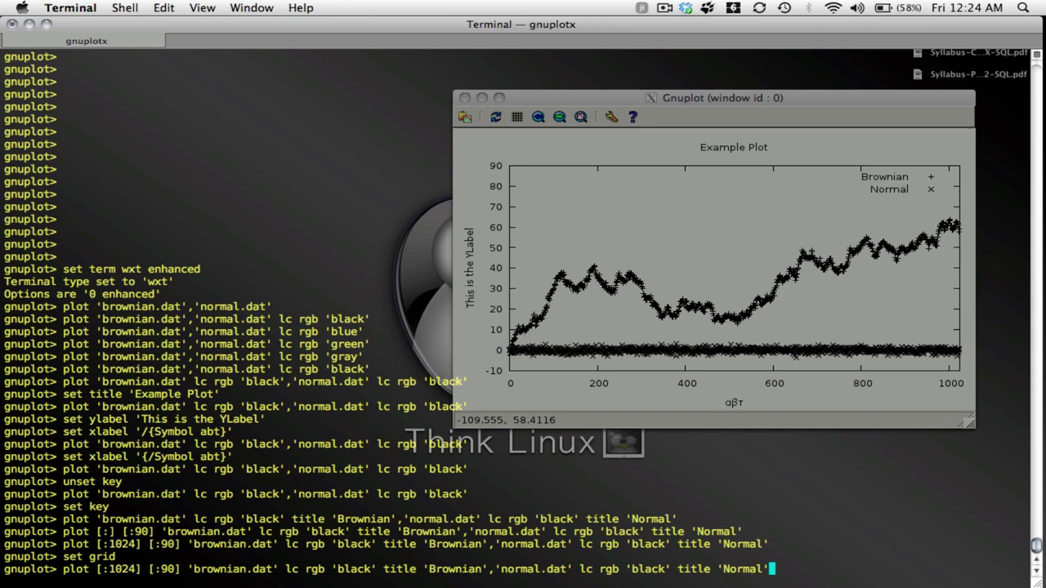
key("Return")
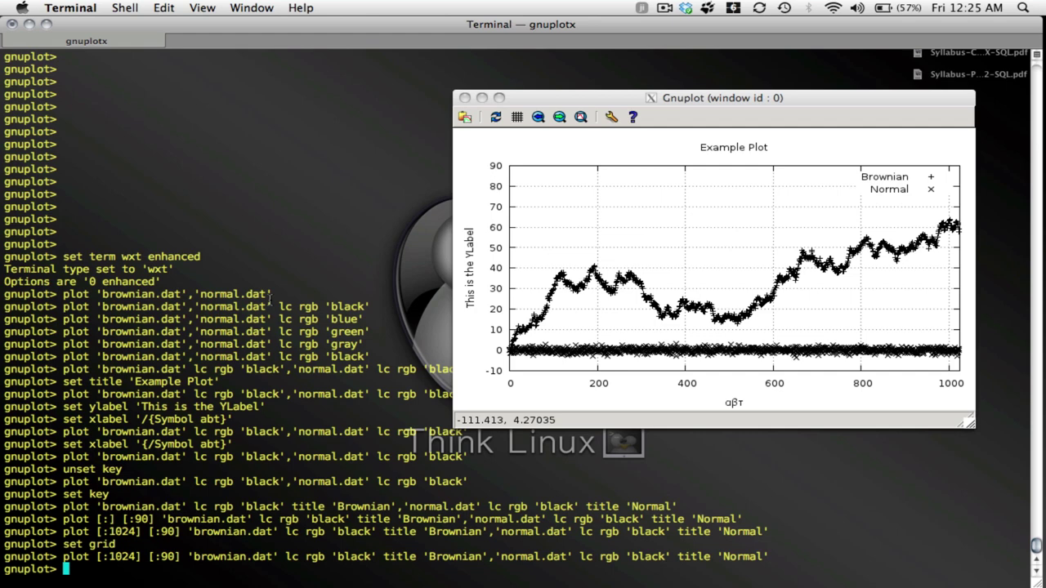
Set the terminal to postscript eps enhanced "Helvetica" 24 and confirm it with show term.
type("set terminal")
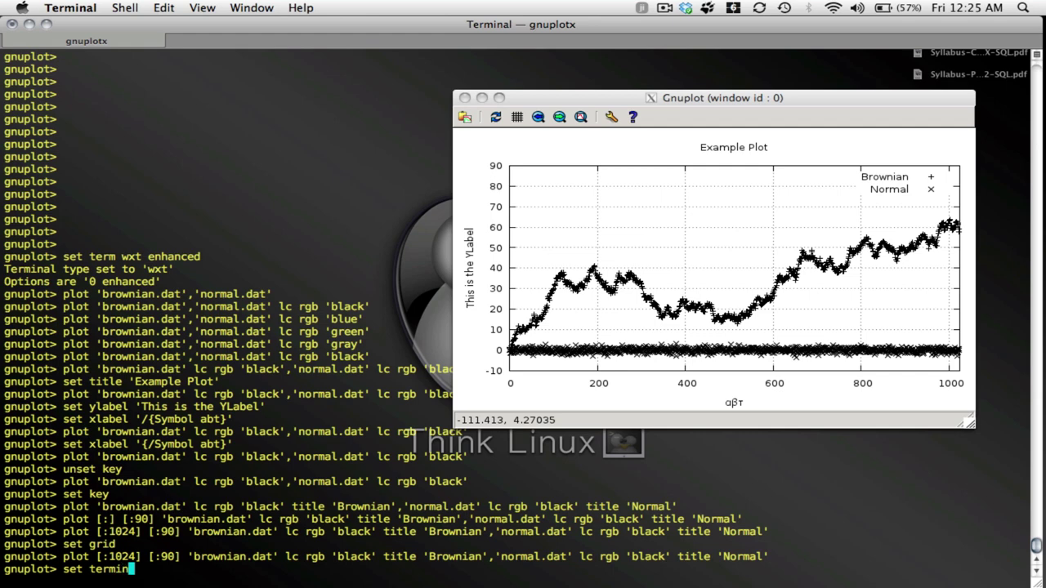
key("BackSpace")
key("BackSpace")
key("BackSpace")
key("BackSpace")
type("postscirp")
key("BackSpace")
key("BackSpace")
key("BackSpace")
type("ript eps enha")
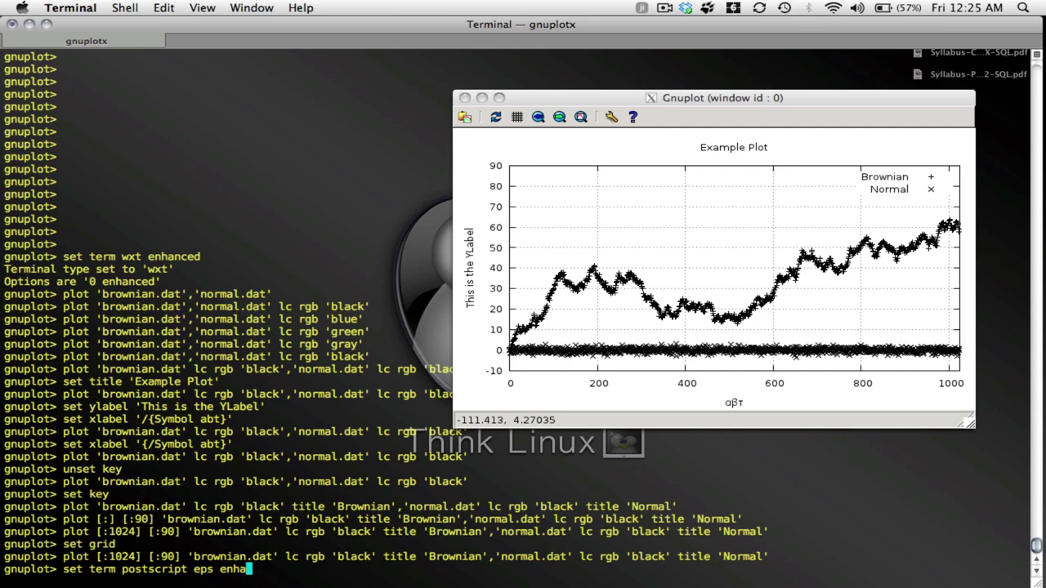
type("nced \"Helvetica")
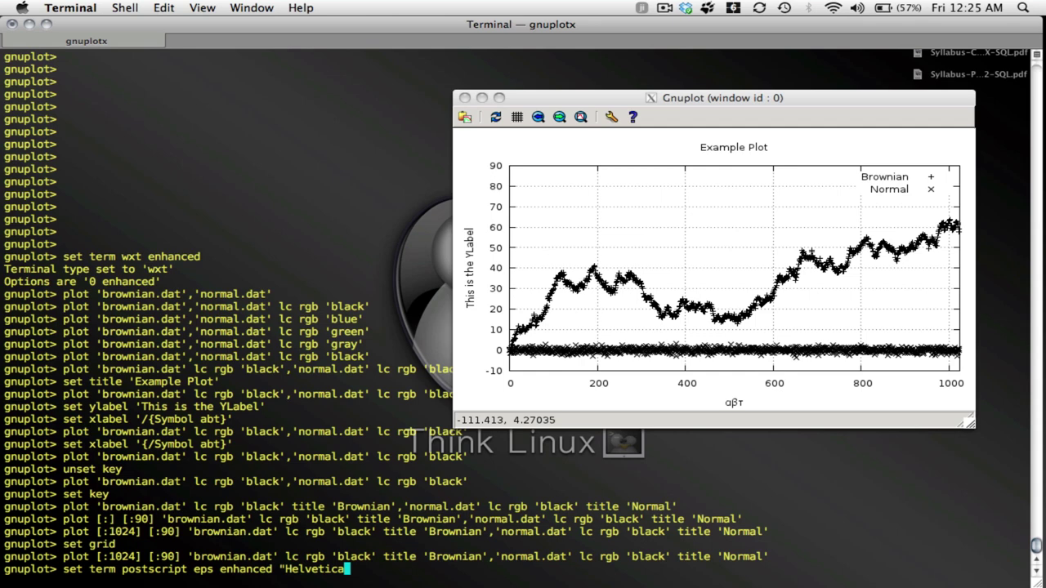
type("\" 24")
key("Return")
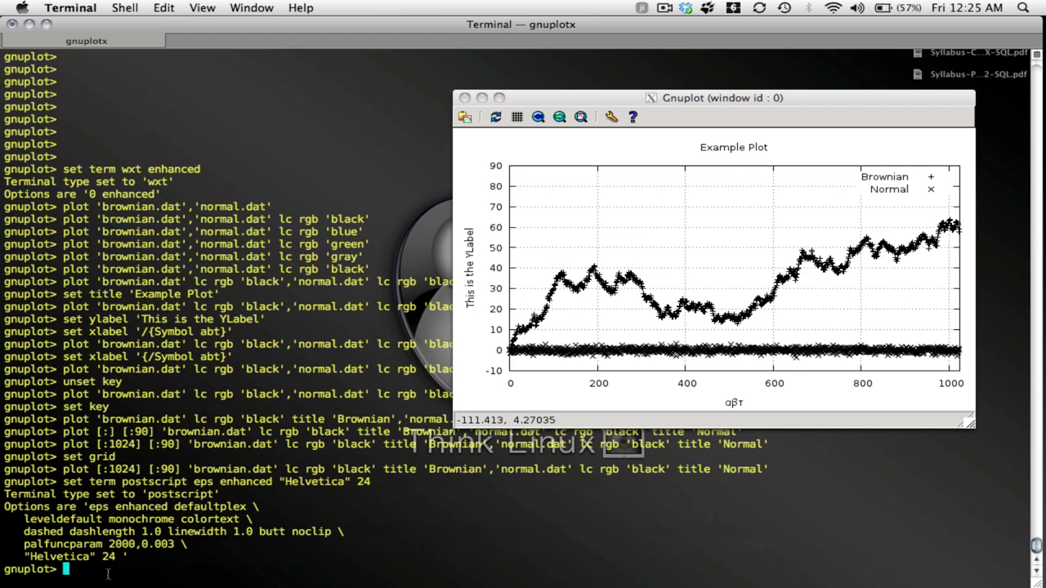
type("show")
type("term")
key("Return")
Set the output file to 'example.eps' and enter the replot command.
type("set")
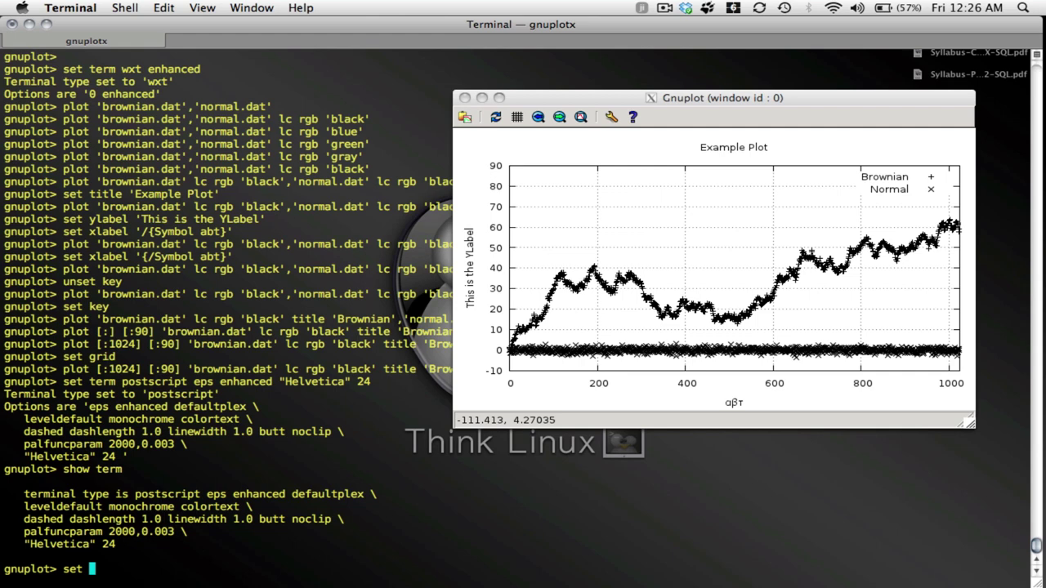
type("output ")
type("'")
type("example")
key("BackSpace")
key("BackSpace")
key("BackSpace")
key("BackSpace")
key("BackSpace")
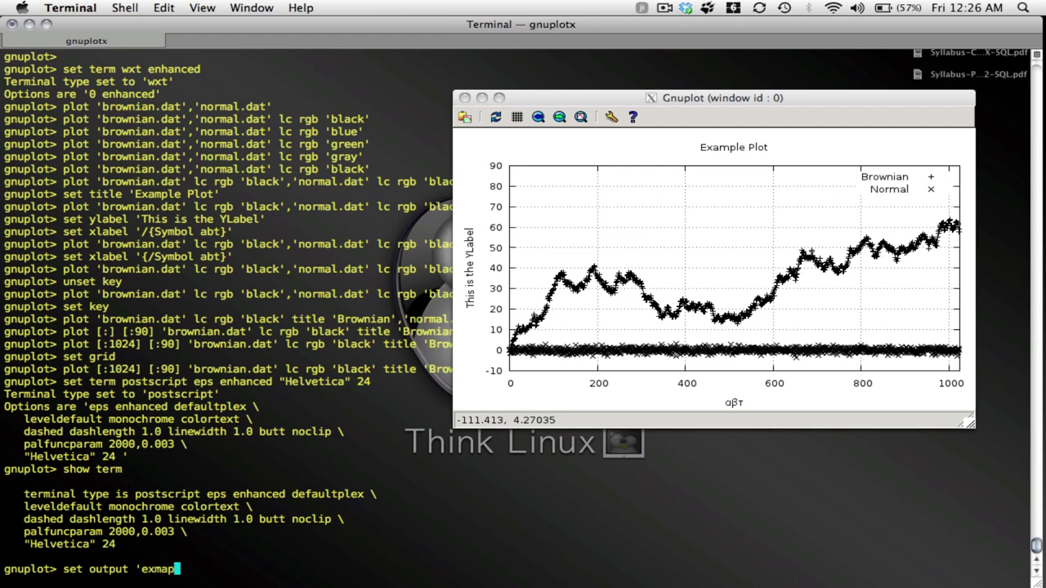
type("ampl")
key("BackSpace")
key("BackSpace")
key("BackSpace")
key("BackSpace")
type("ample.eps'")
key("Return")
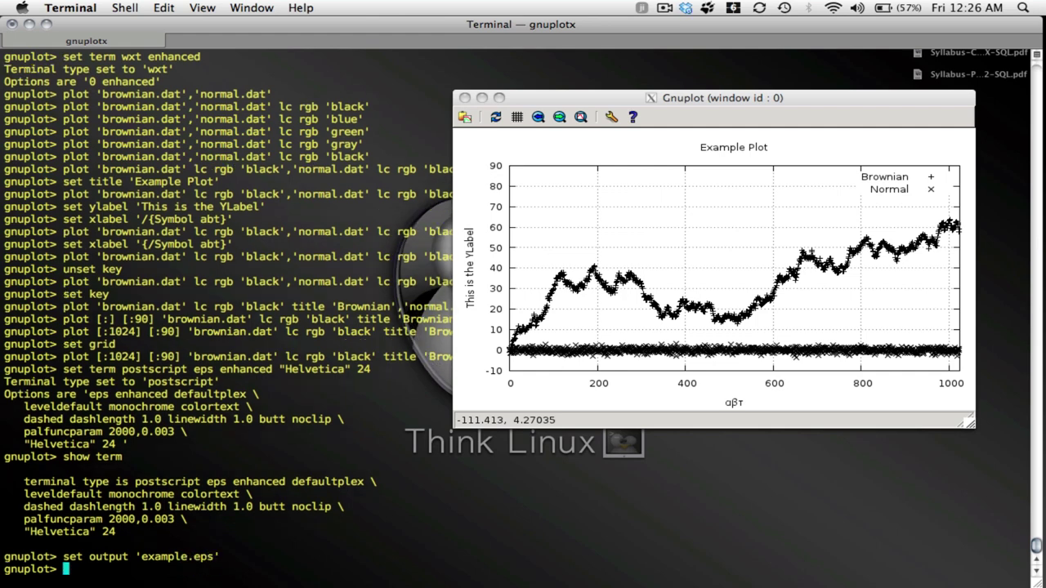
type("replot")
Write the plot to example.eps, suspend gnuplot, and list the working folder's files.
key("Return")
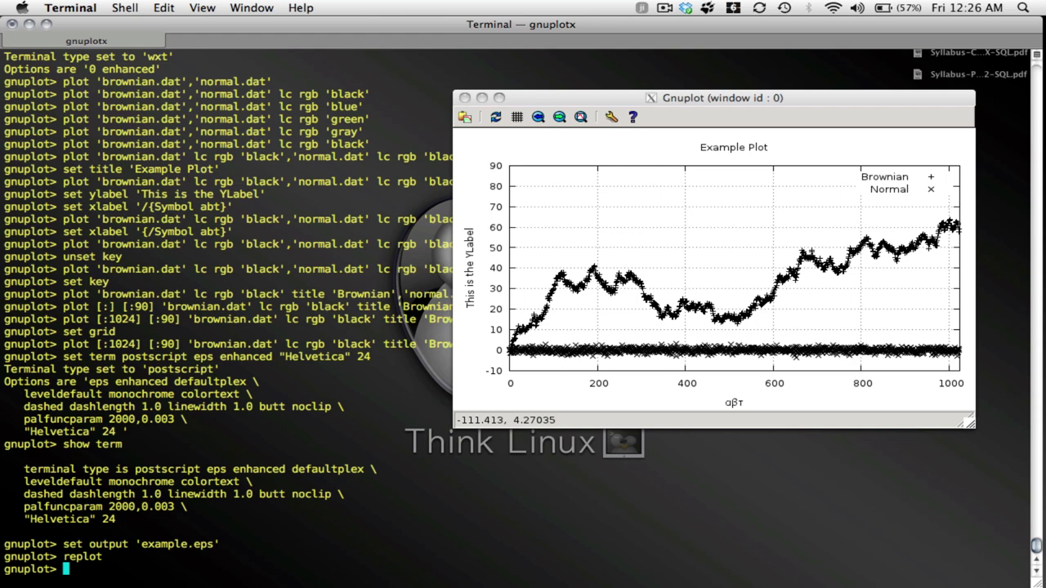
key("ctrl+z")
type("ls")
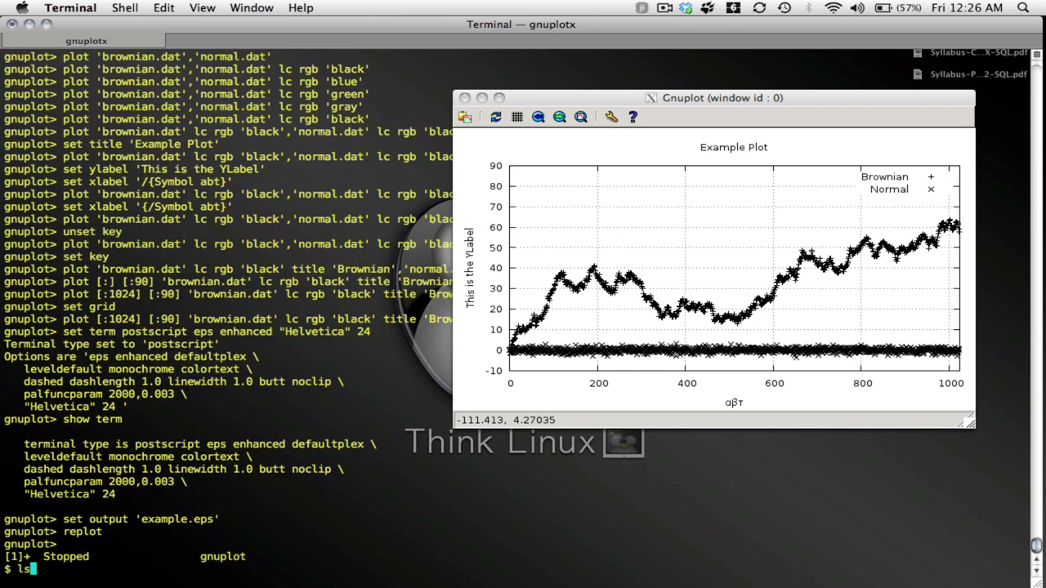
key("Return")
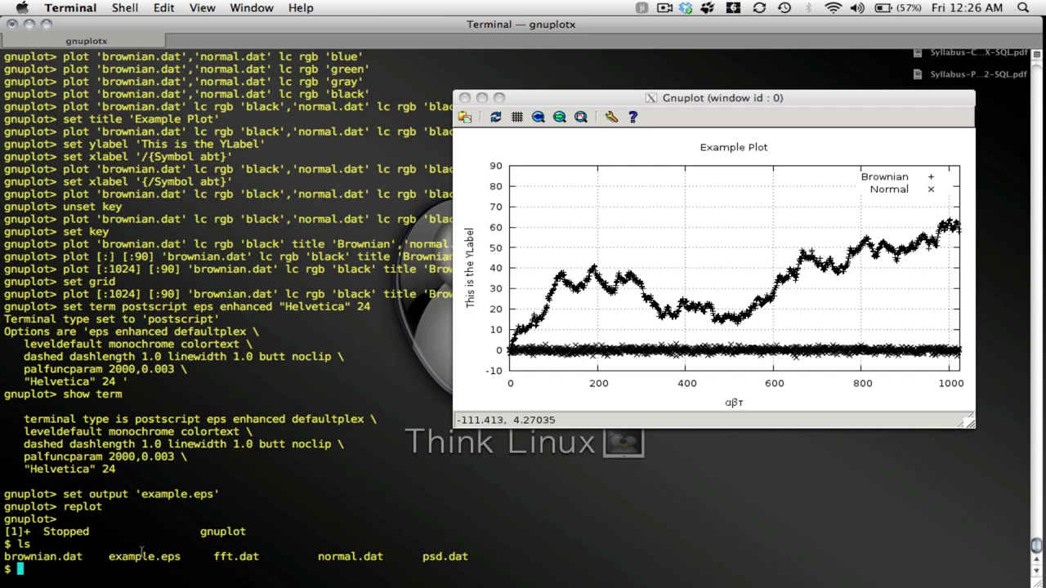
Open example.eps in Preview from the shell with the open command.
triple_click(142, 556)
left_click(143, 556)
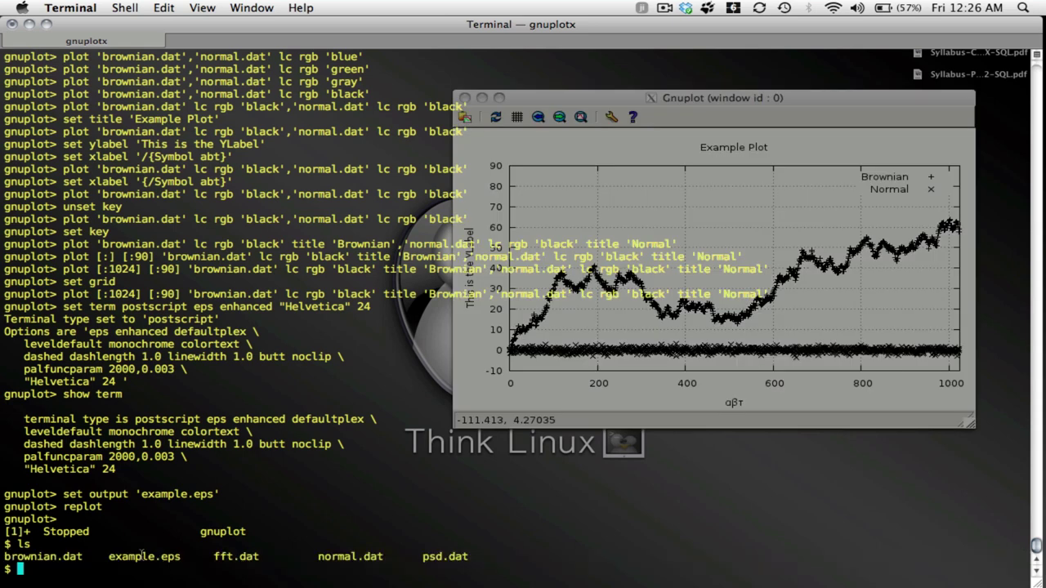
double_click(136, 556)
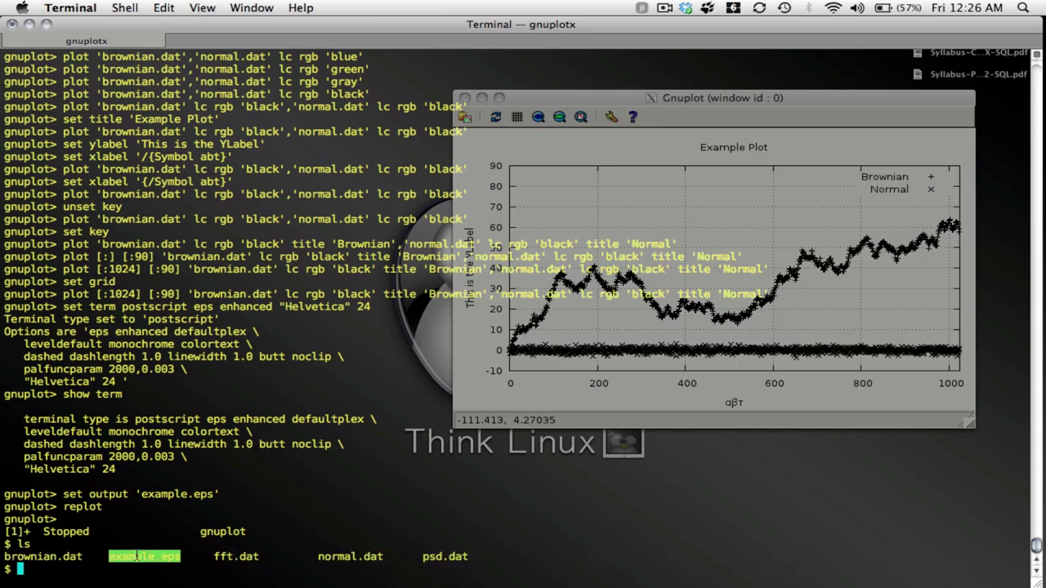
type("open ex")
key("Tab")
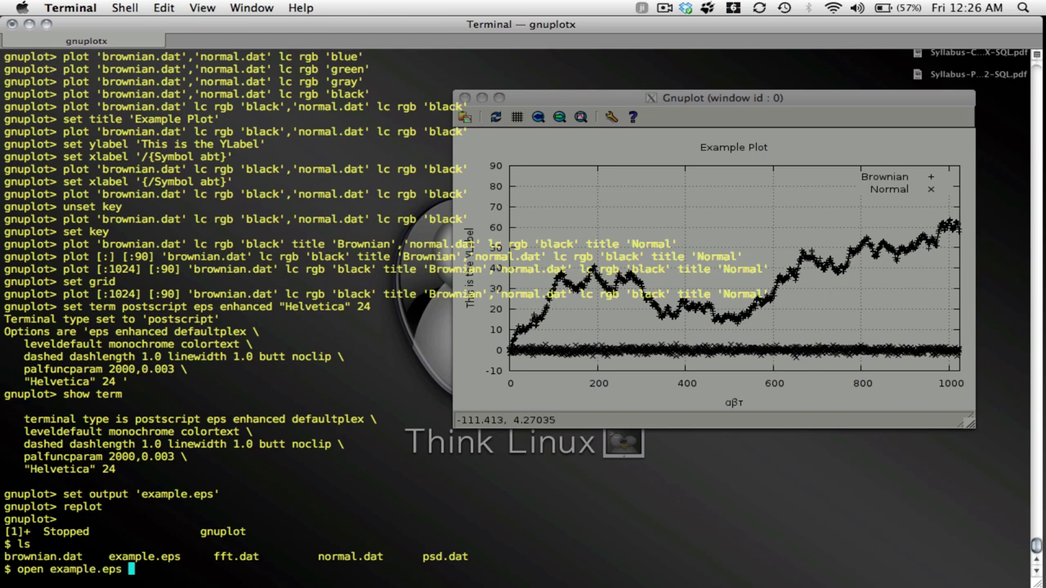
key("Return")
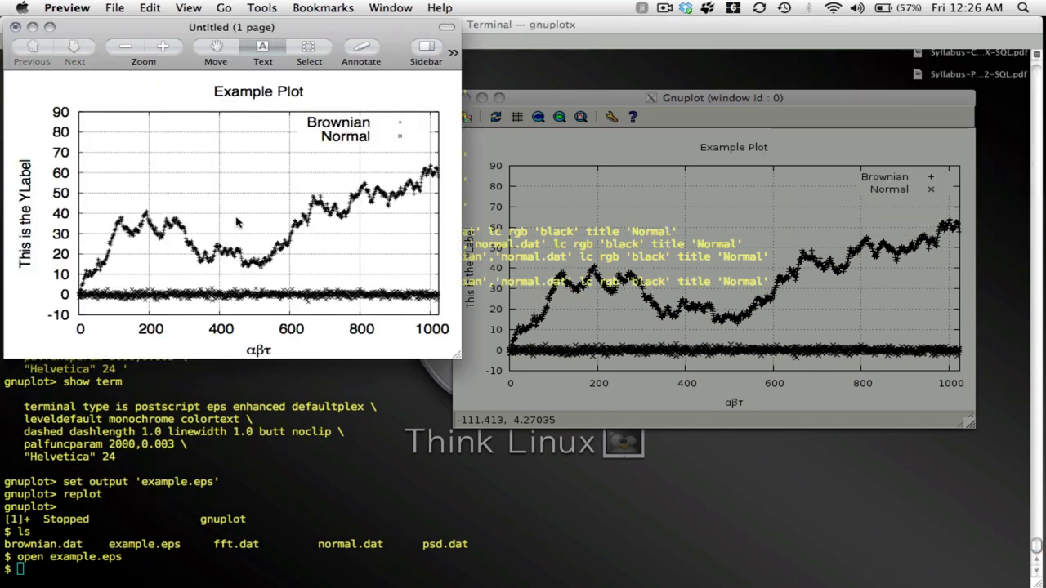
View the exported plot full-screen, then close the Preview document with Don't Save.
key("super+shift+f")
left_click(15, 27)
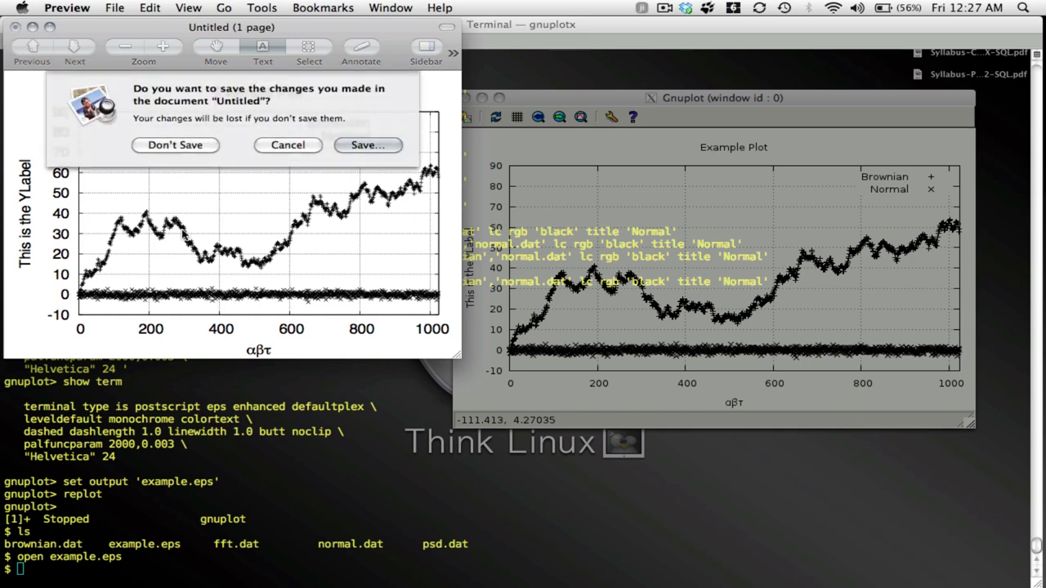
left_click(175, 145)
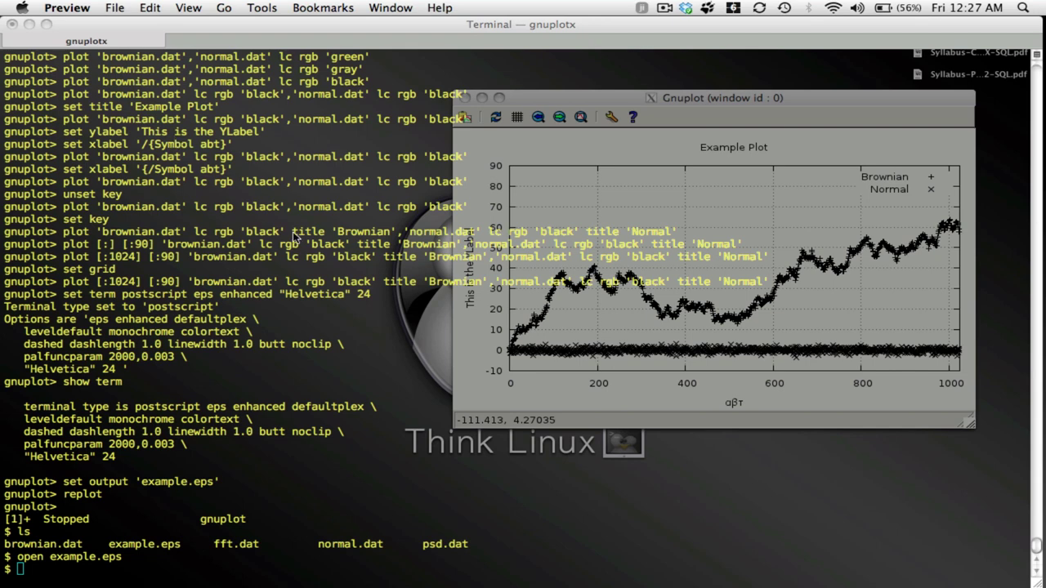